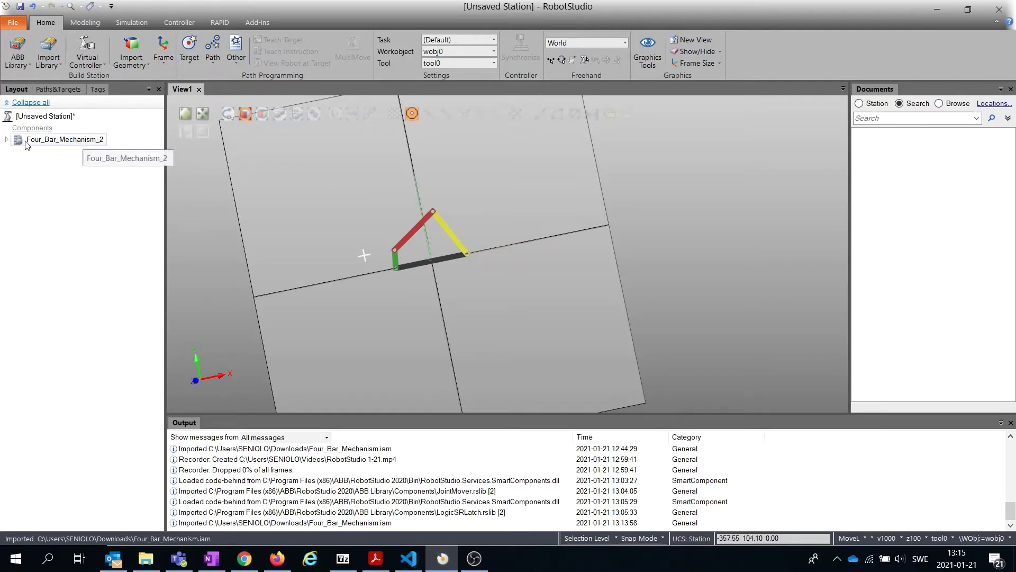
Move parts L1:1 to L4:1 out of the Four_Bar_Mechanism_2 group to the station level and delete the emptied group.
click(7, 140)
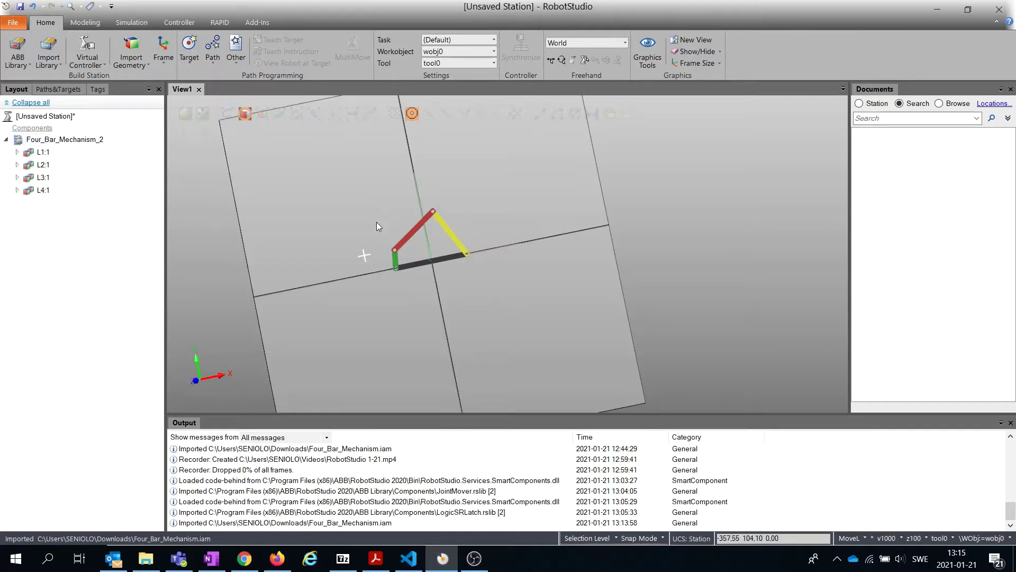
click(43, 152)
shift+click(42, 190)
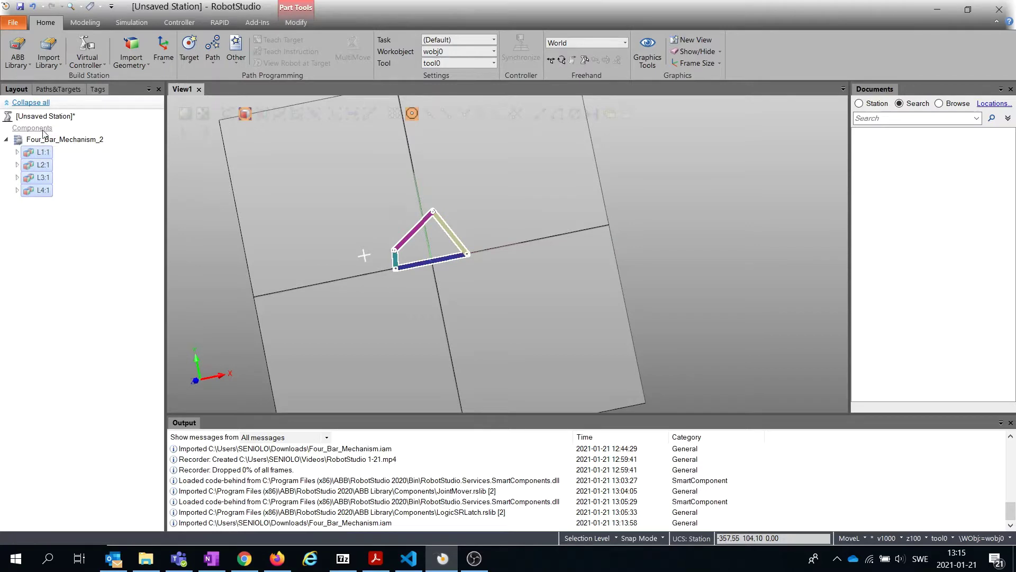
drag(43, 133, 44, 131)
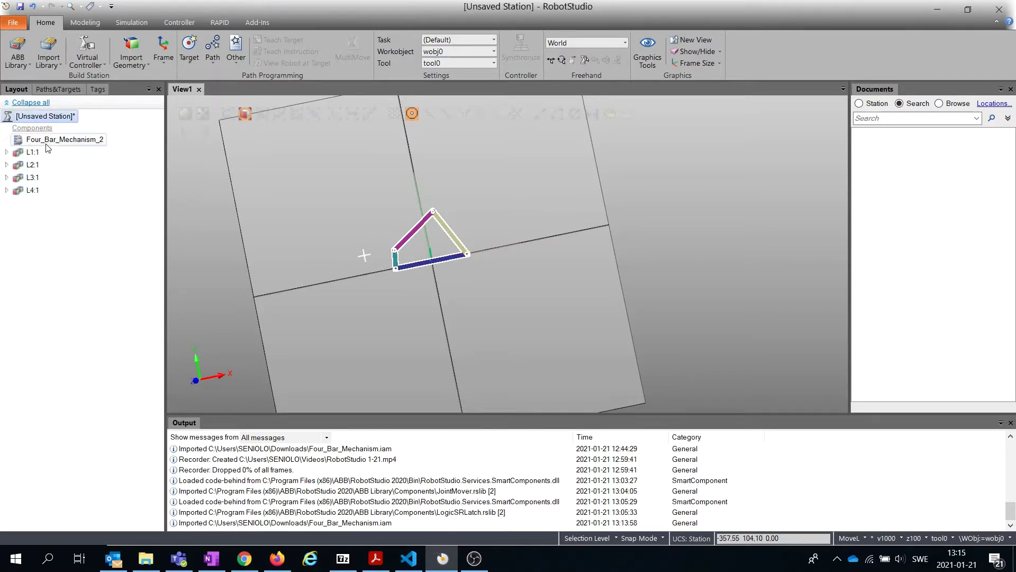
right_click(46, 142)
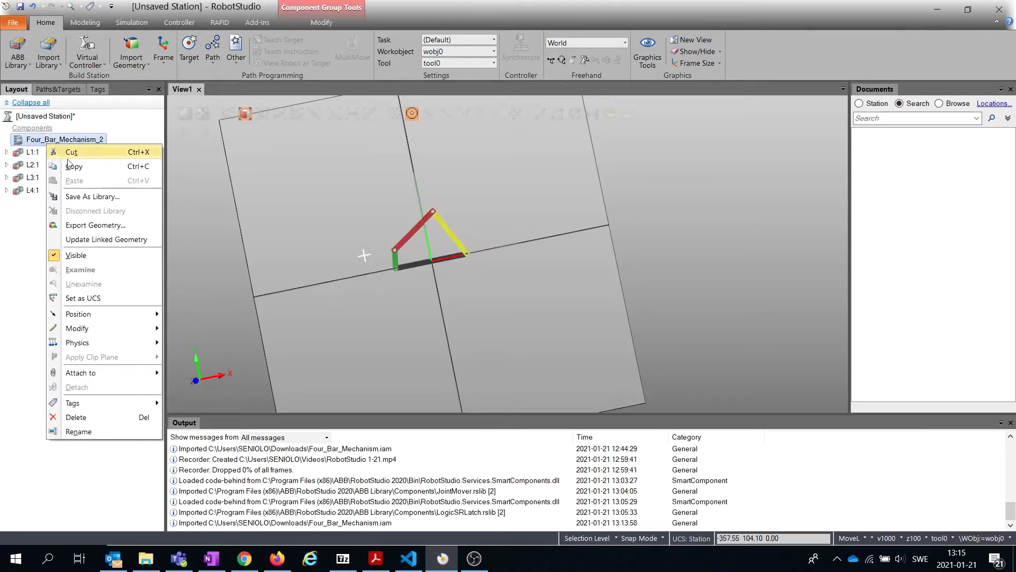
click(77, 418)
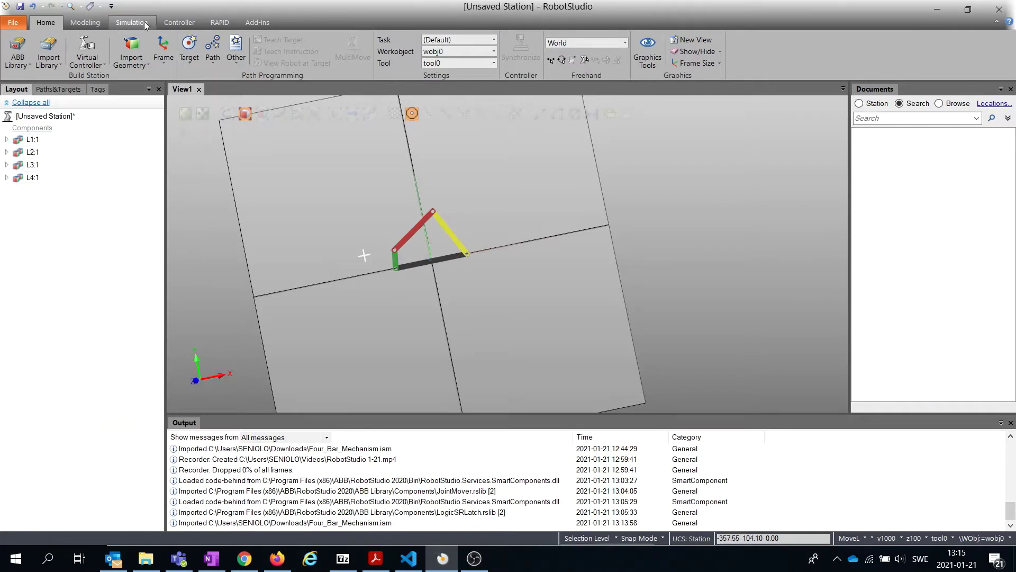
Start a new mechanism and create link L1 from component L1:1, set as the base link.
click(97, 26)
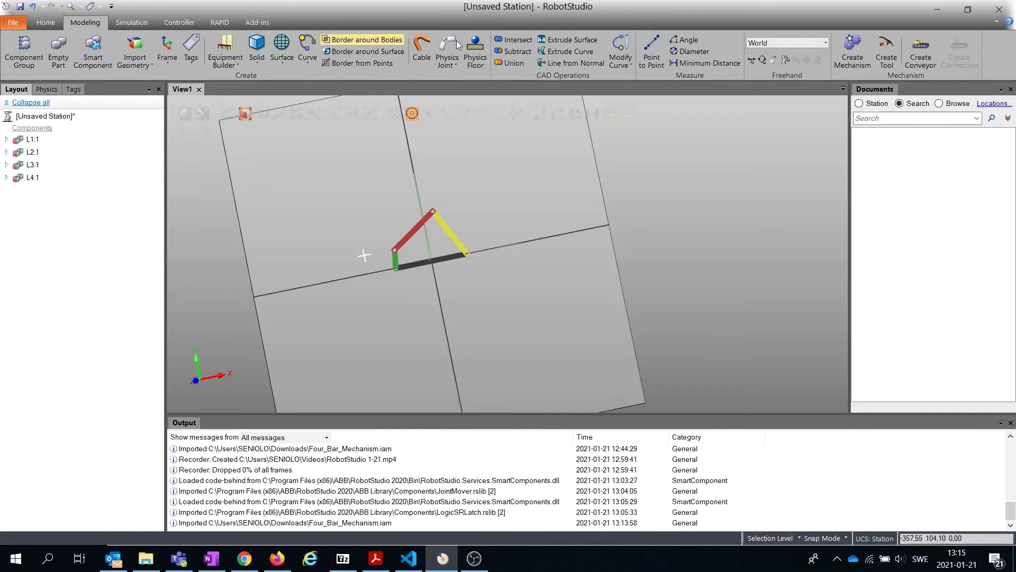
click(843, 51)
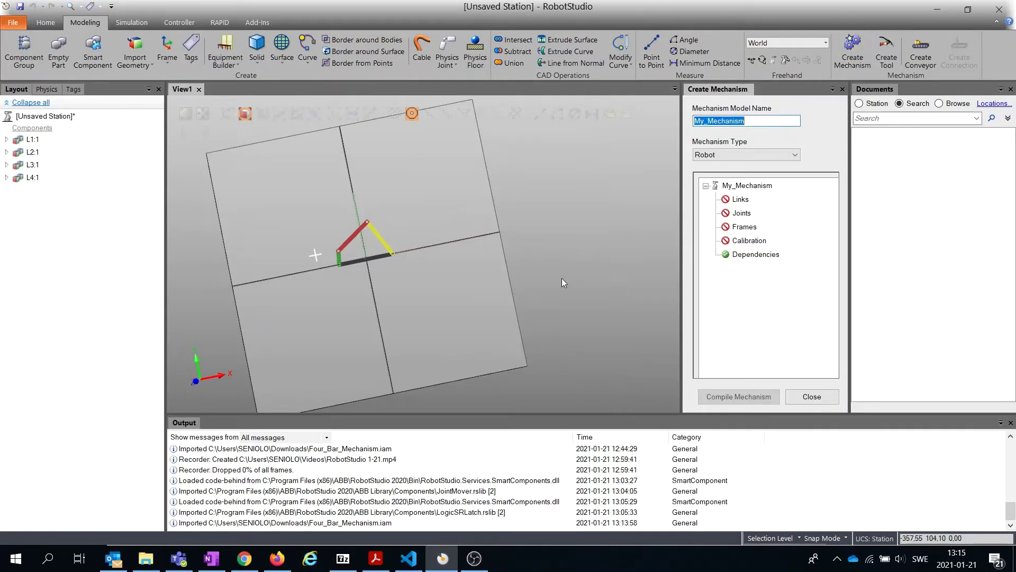
right_click(732, 201)
click(767, 206)
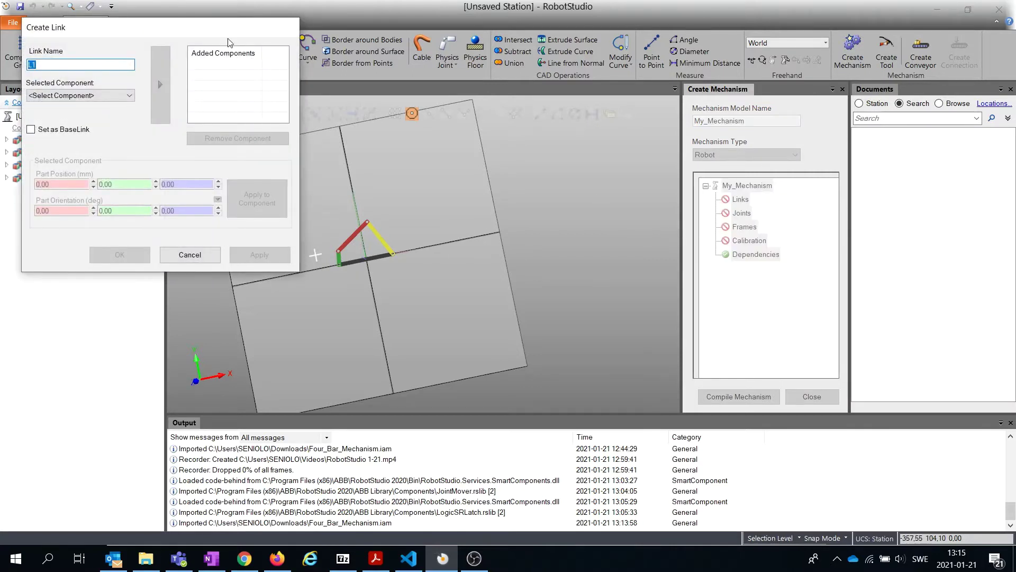
drag(219, 33, 601, 100)
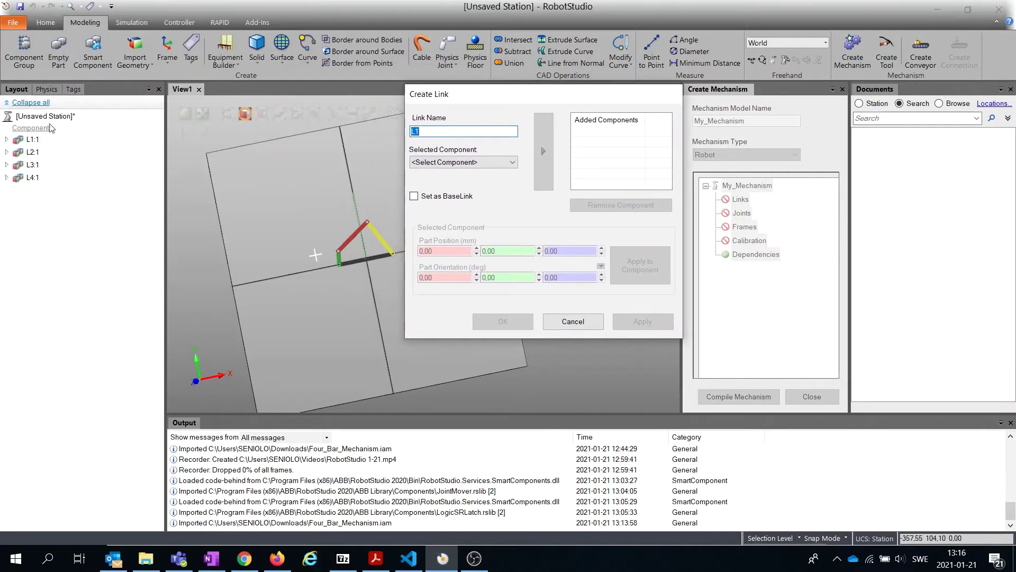
click(32, 140)
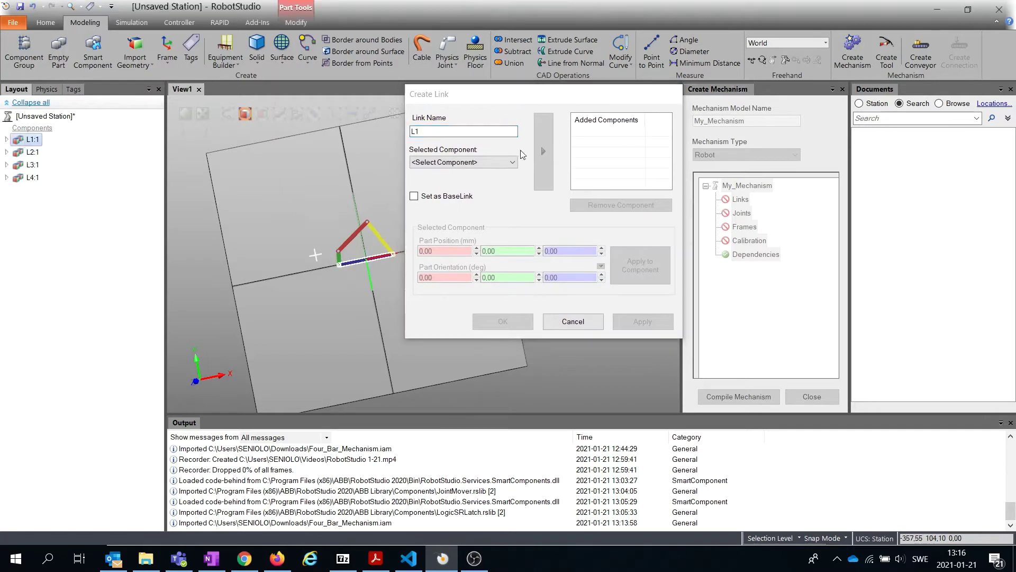
click(492, 162)
click(461, 178)
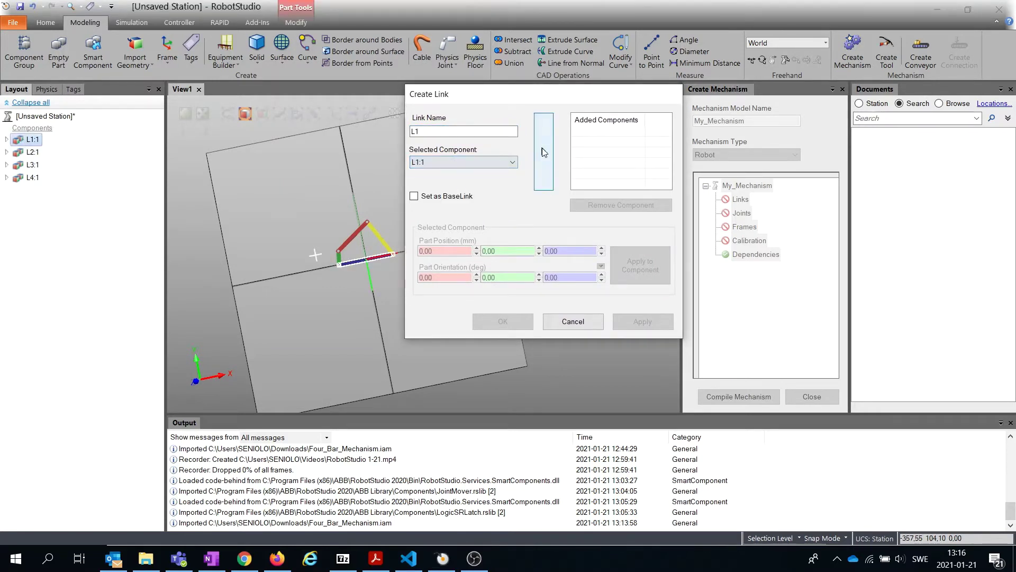
click(542, 152)
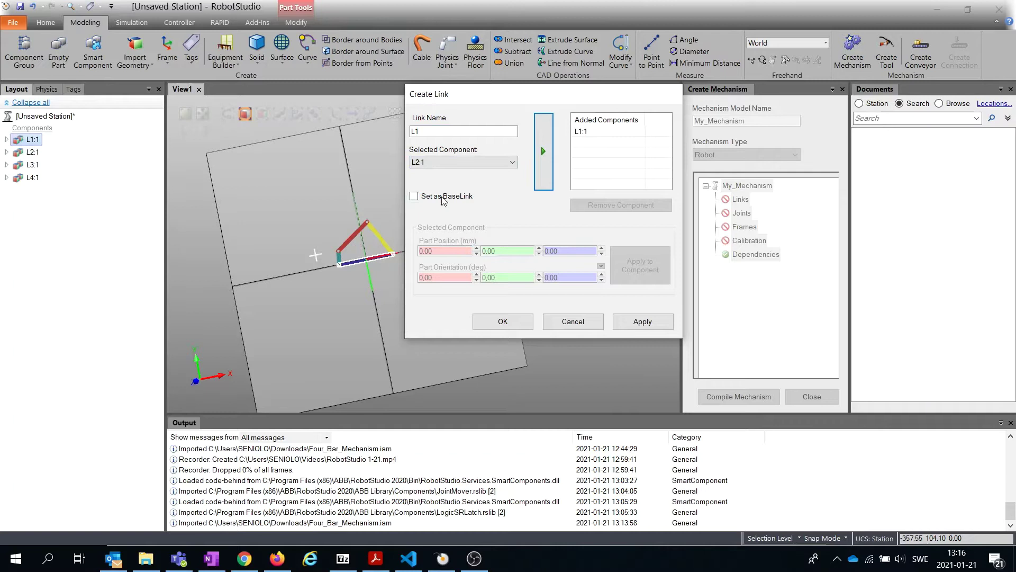
click(414, 196)
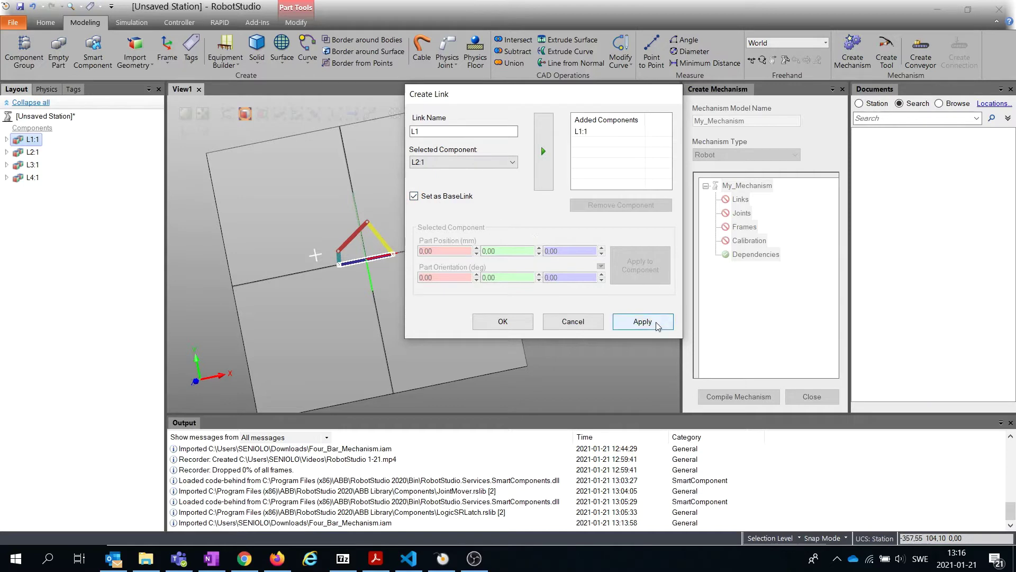
click(642, 321)
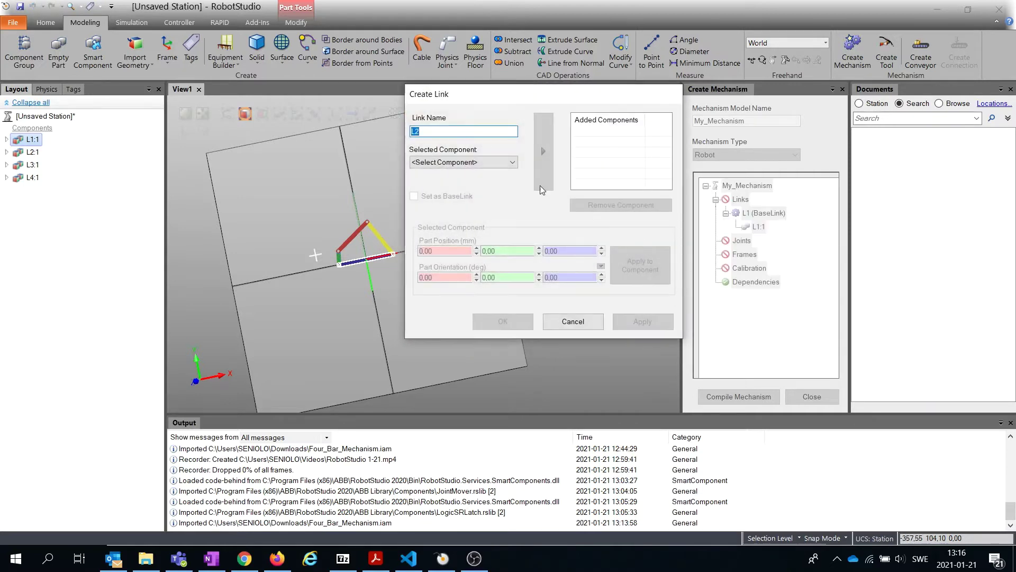
Create link L2 from component L2:1.
click(473, 164)
click(418, 190)
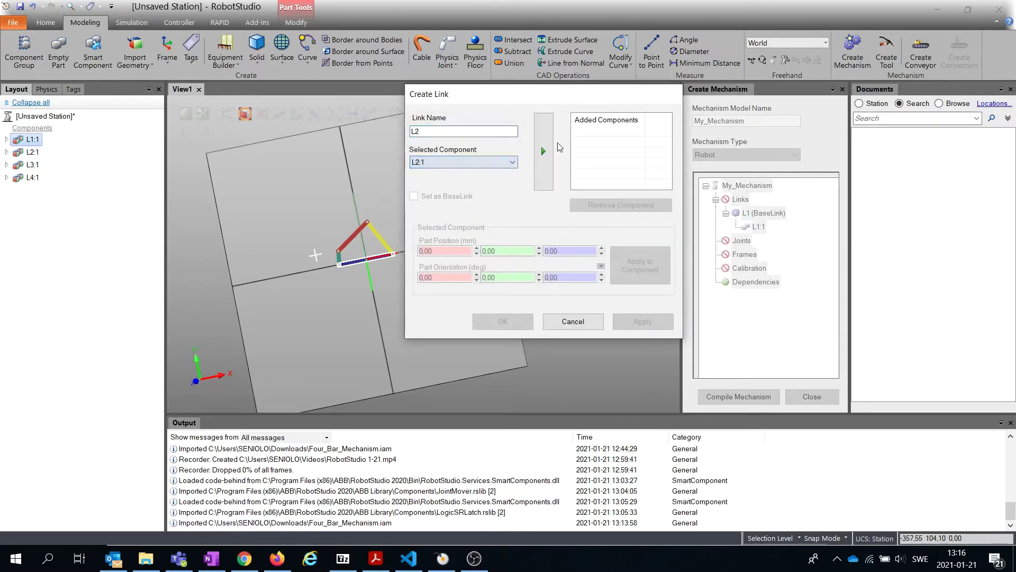
click(544, 151)
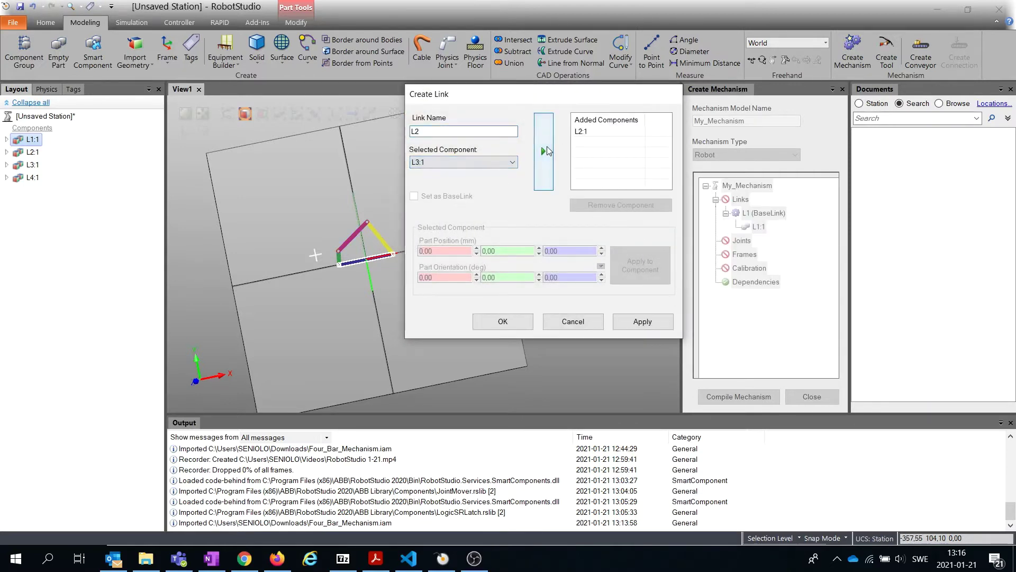
click(643, 325)
Create link L3 from component L3:1.
click(500, 163)
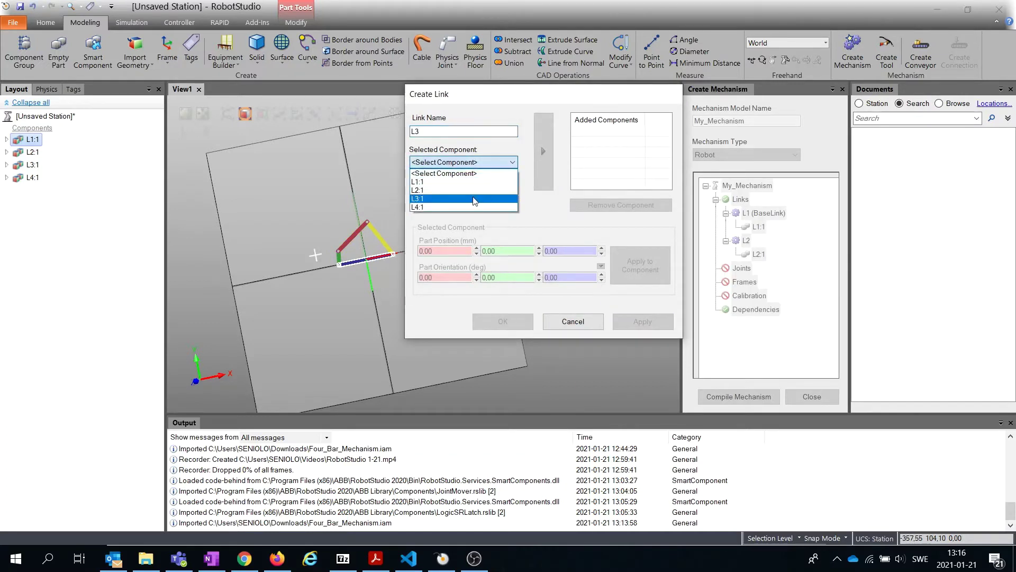
click(492, 200)
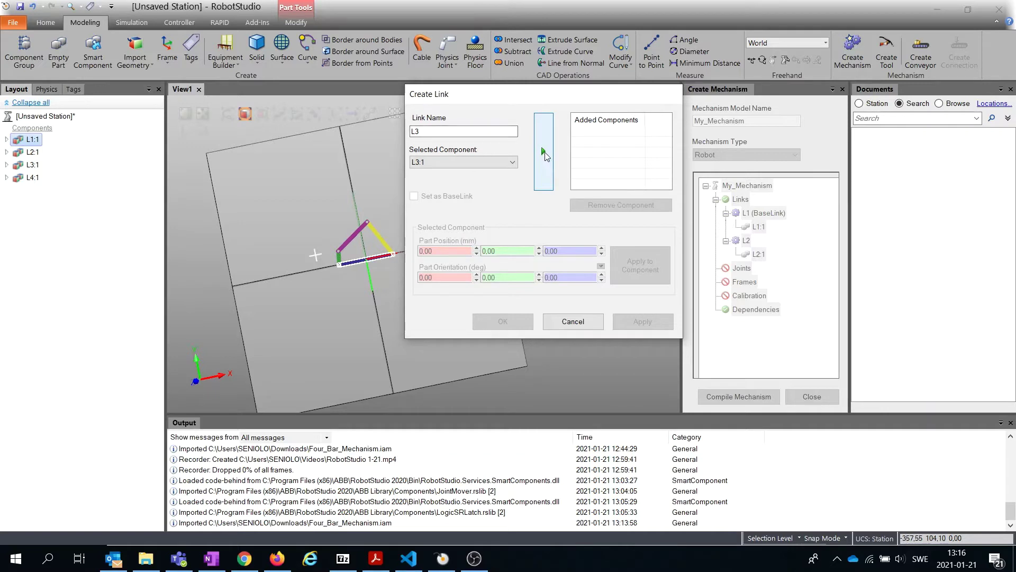
click(543, 153)
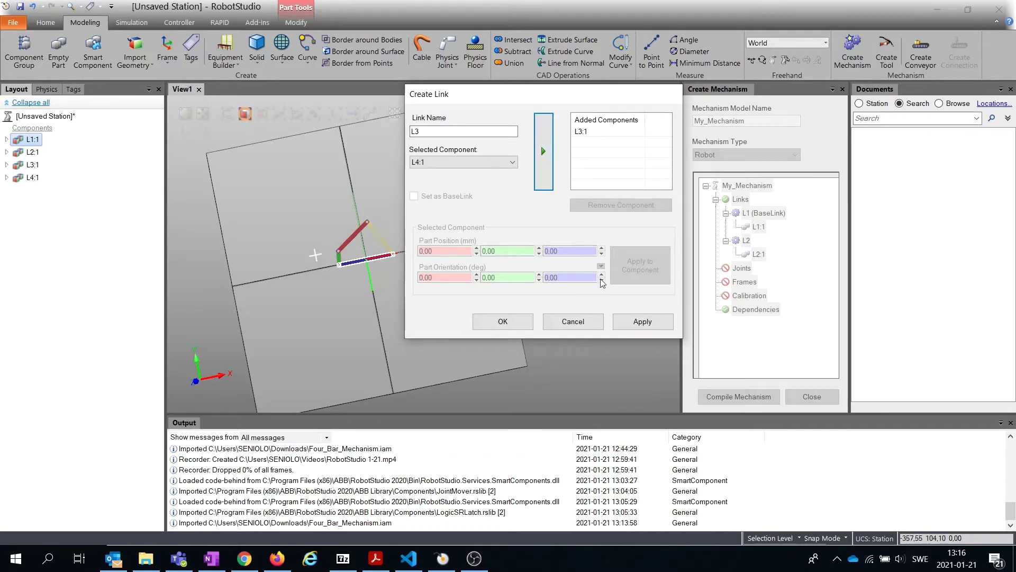
click(642, 321)
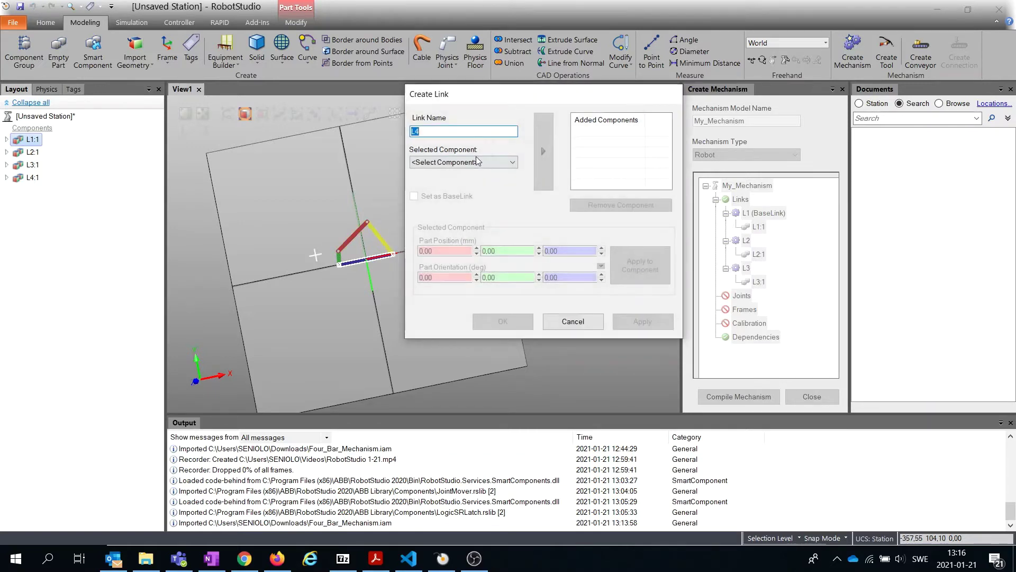
Create link L4 from component L4:1 and finish defining links.
click(475, 159)
click(446, 209)
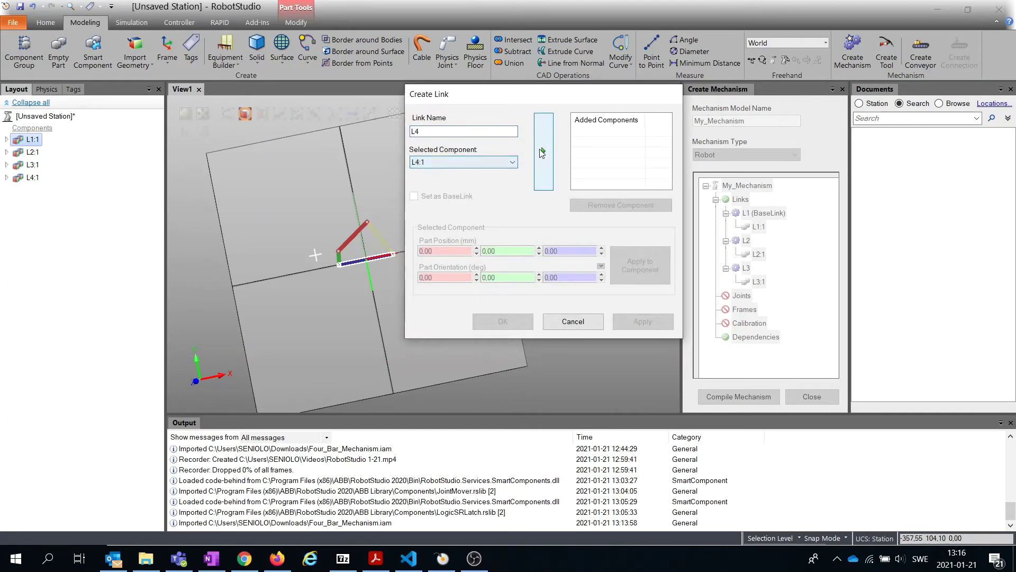
click(539, 149)
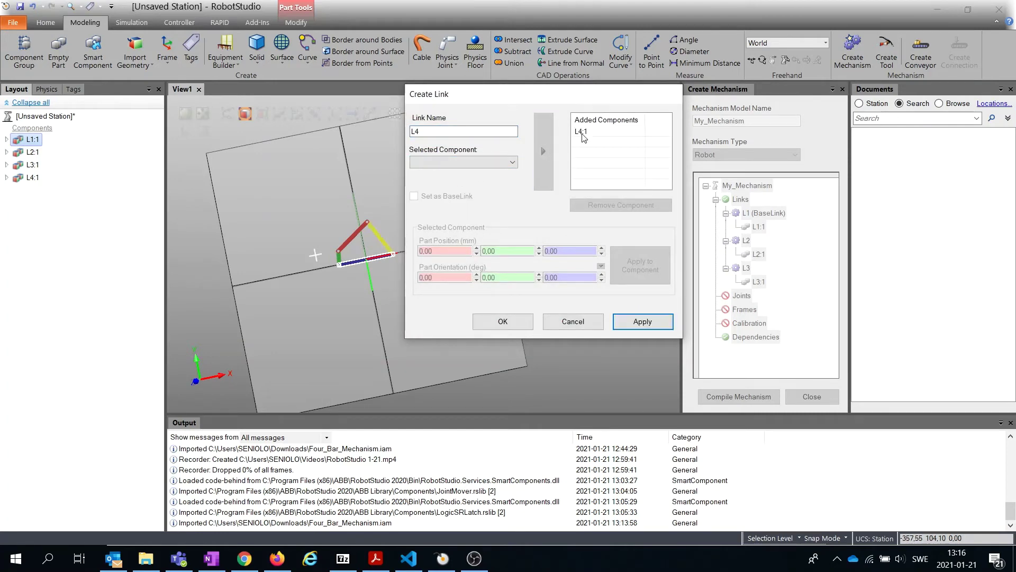
click(642, 322)
click(584, 323)
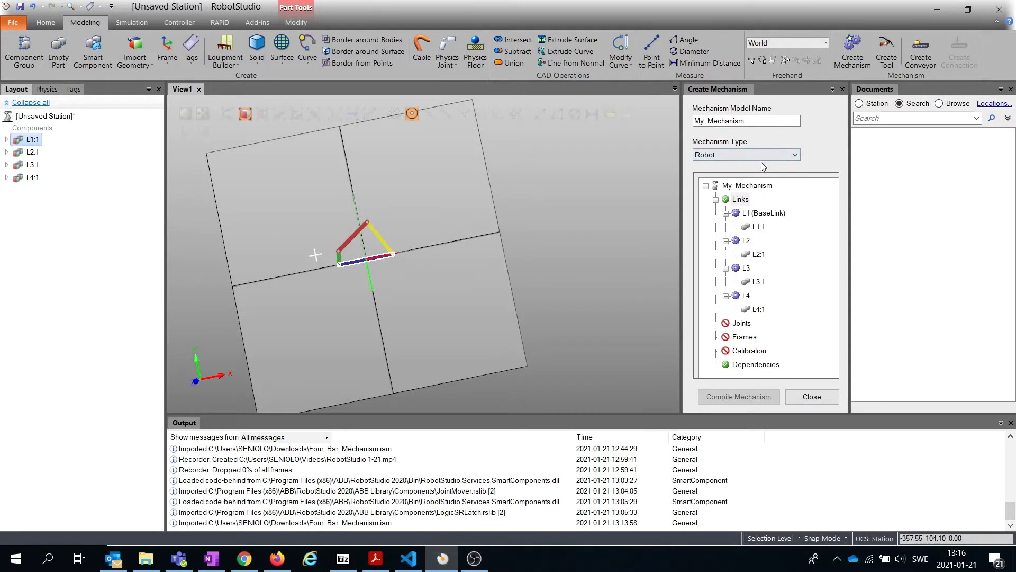
Set the mechanism type to Device.
click(794, 156)
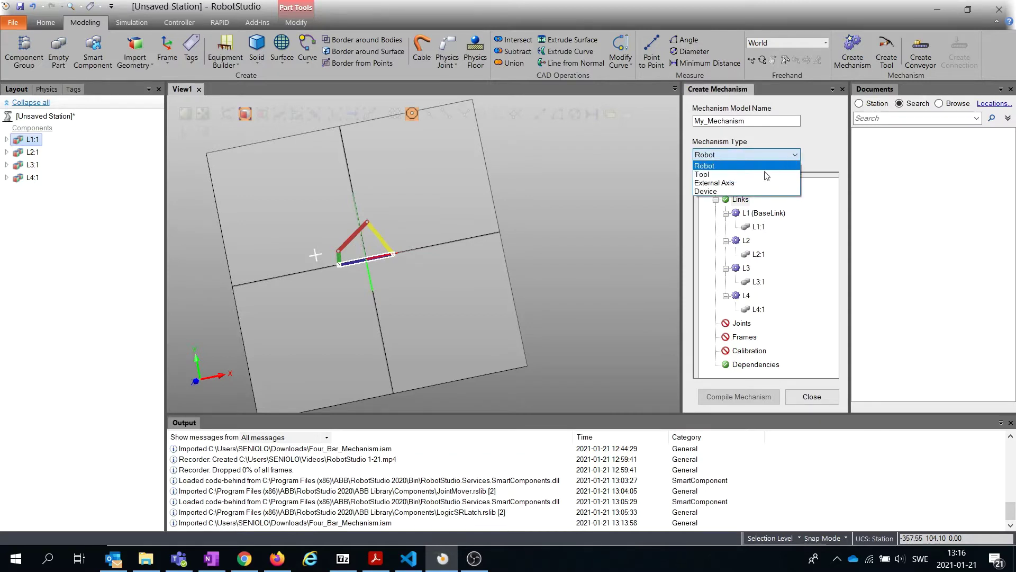
click(741, 191)
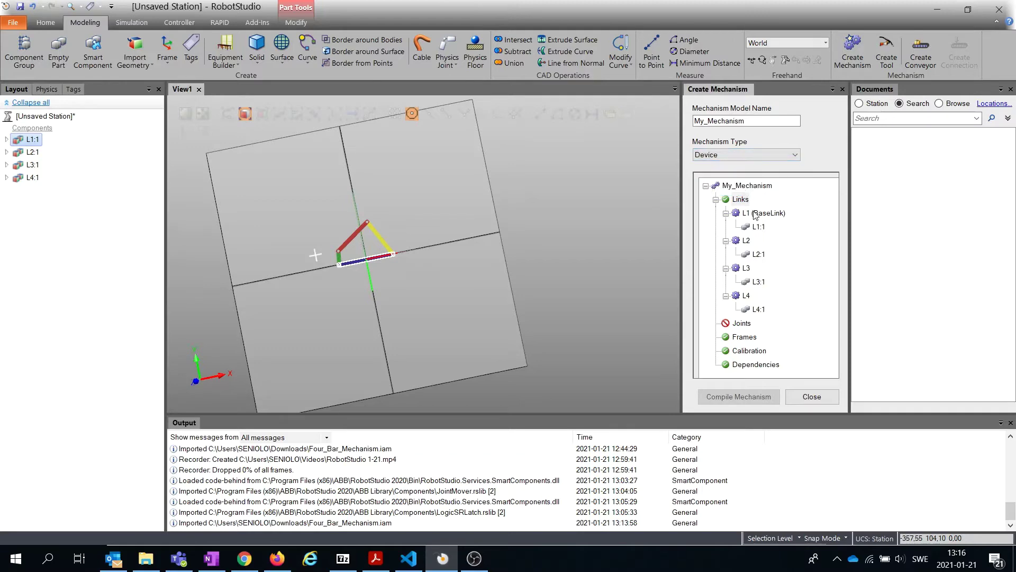
Compare the joint types offered for the Device and External Axis mechanism types, returning the mechanism to Device.
click(741, 323)
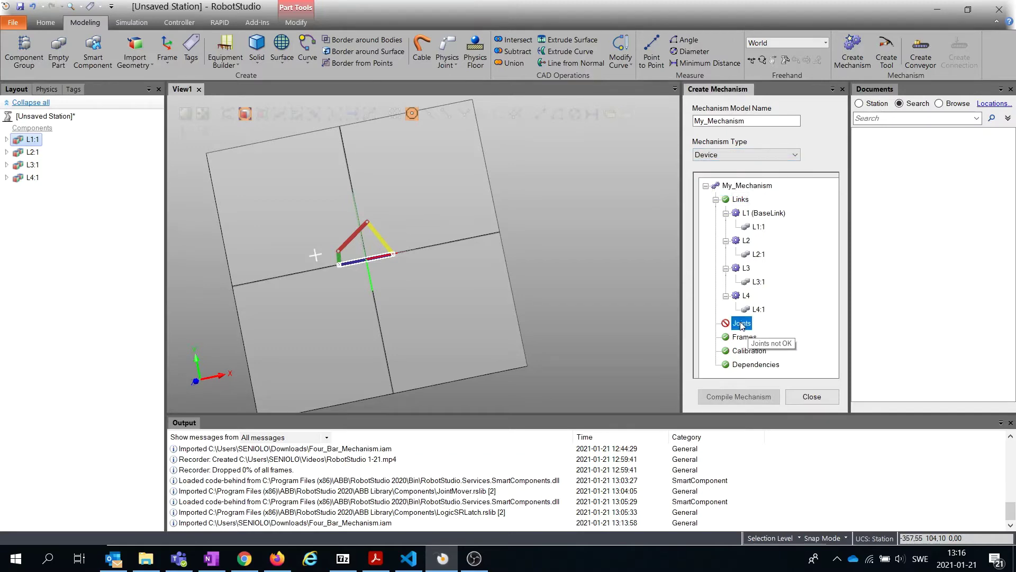
double_click(741, 324)
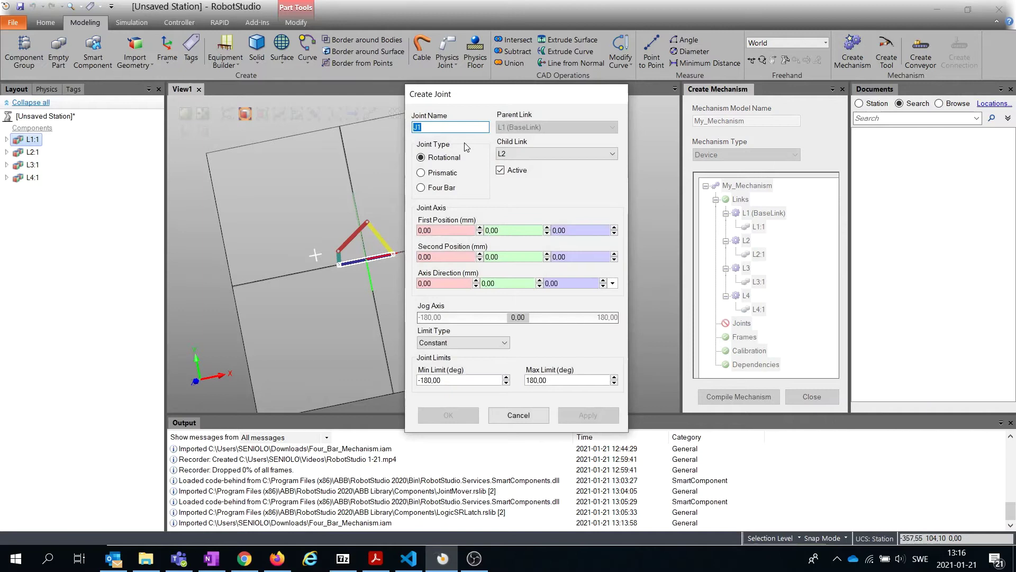
click(518, 415)
click(751, 154)
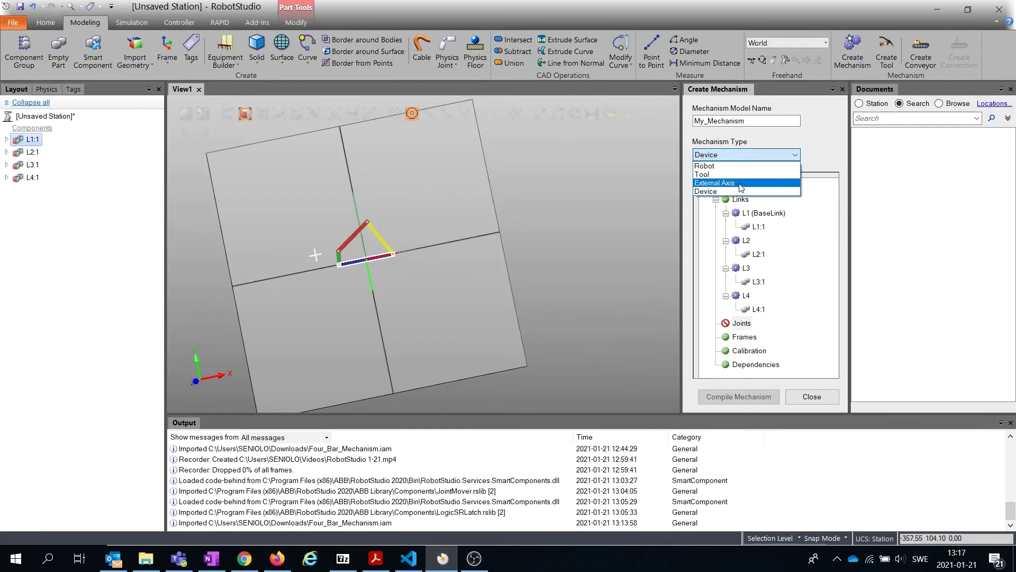
click(743, 182)
double_click(740, 324)
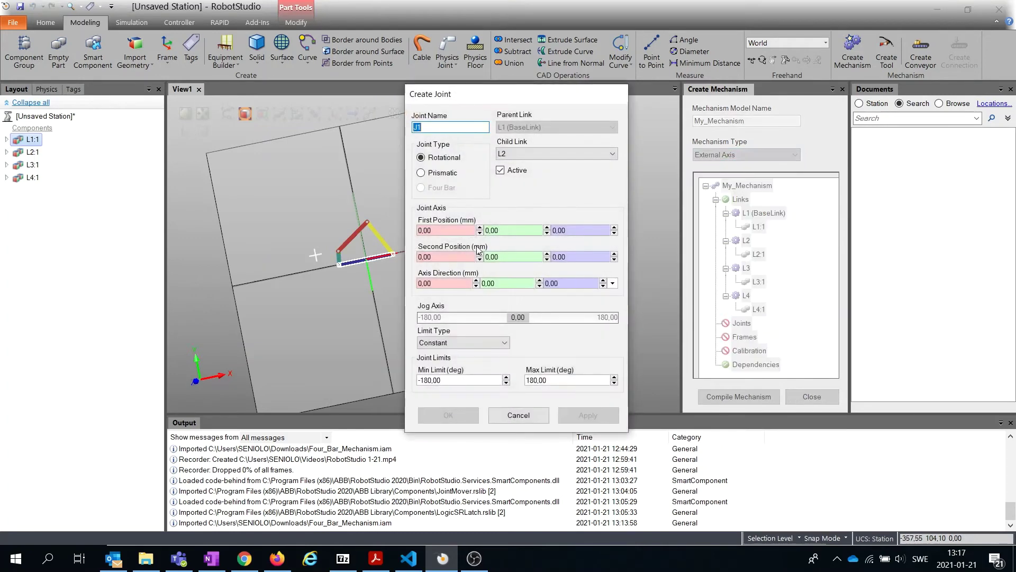
click(509, 415)
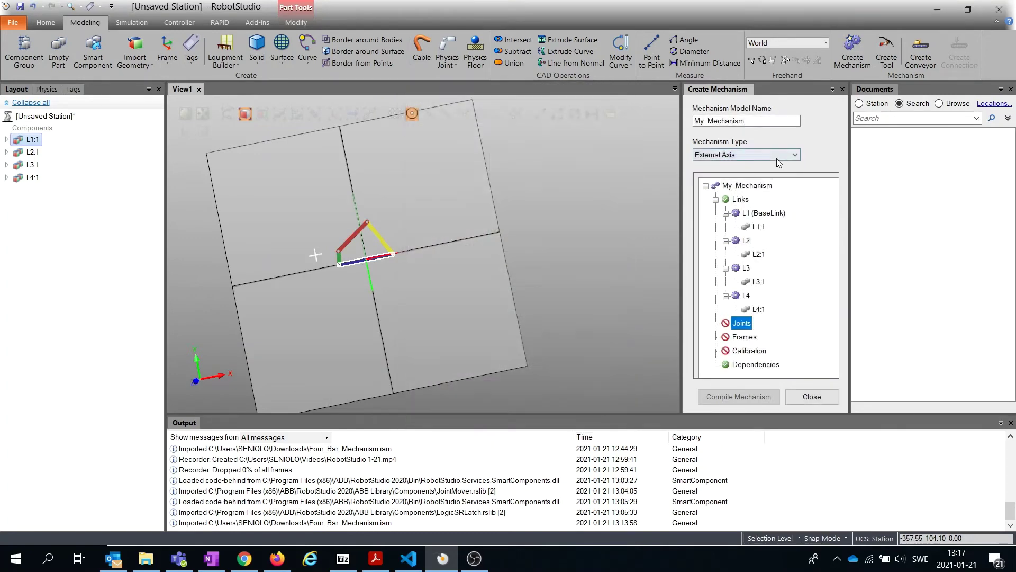
click(777, 158)
click(751, 163)
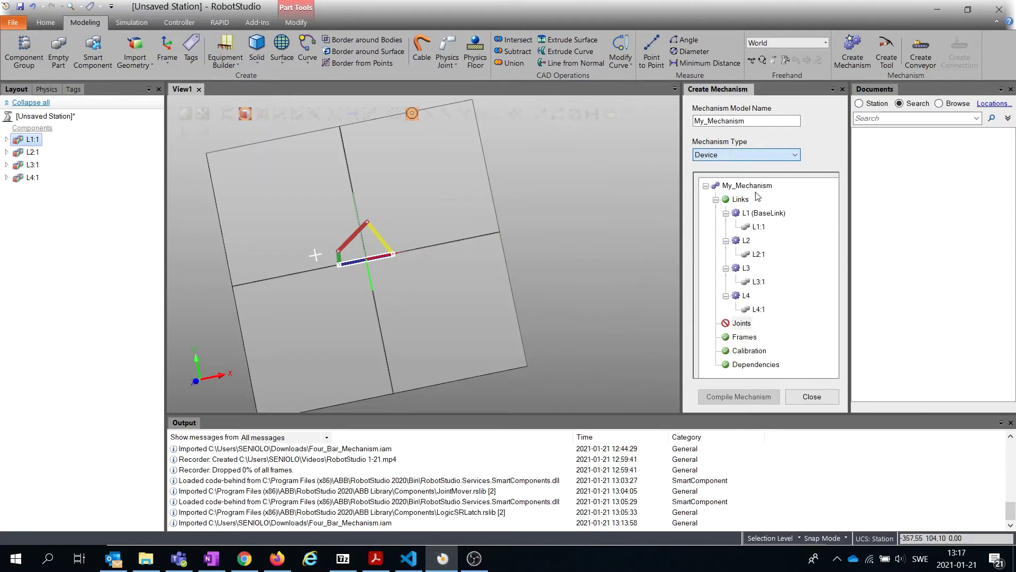
Start joint J1 and set its joint type to Four Bar, keeping the linkage in view beside the joint settings.
double_click(744, 323)
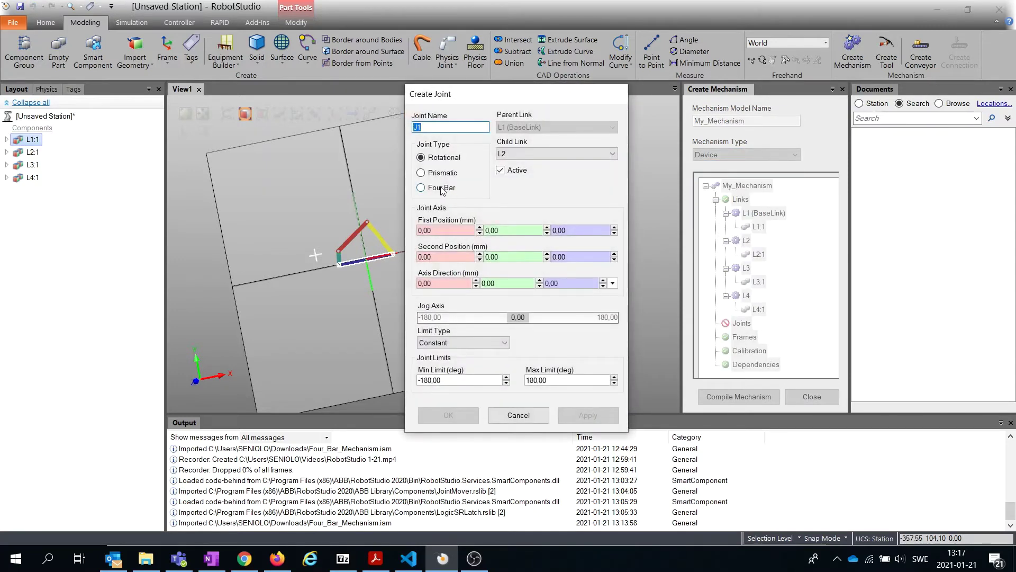
click(440, 188)
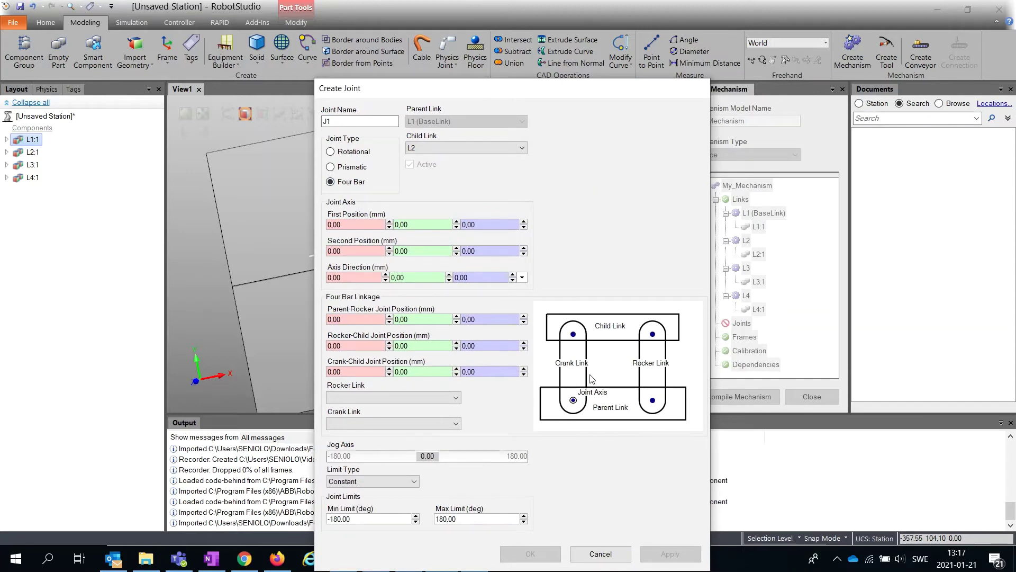
drag(509, 87, 726, 75)
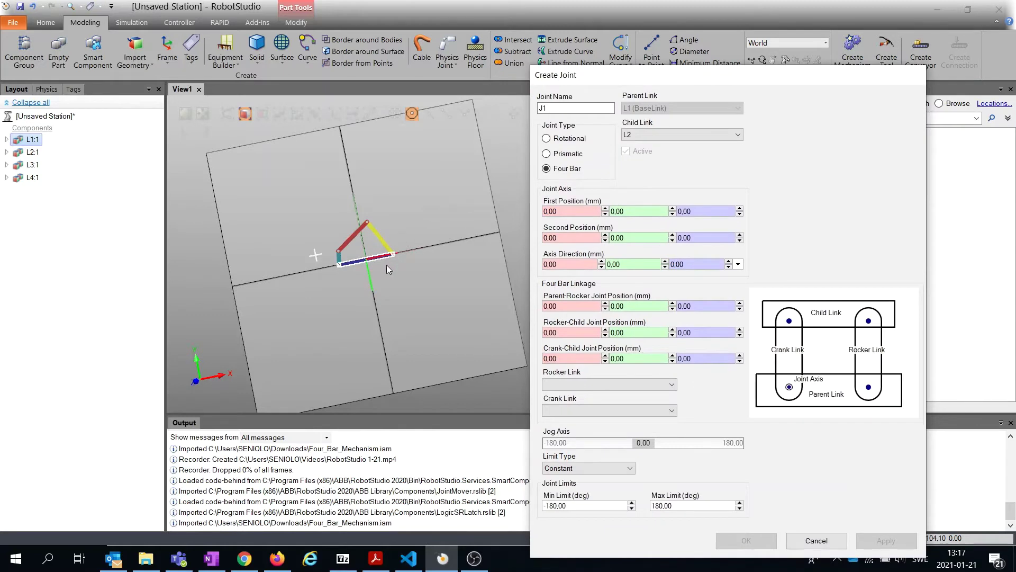
scroll(387, 264, up, 4)
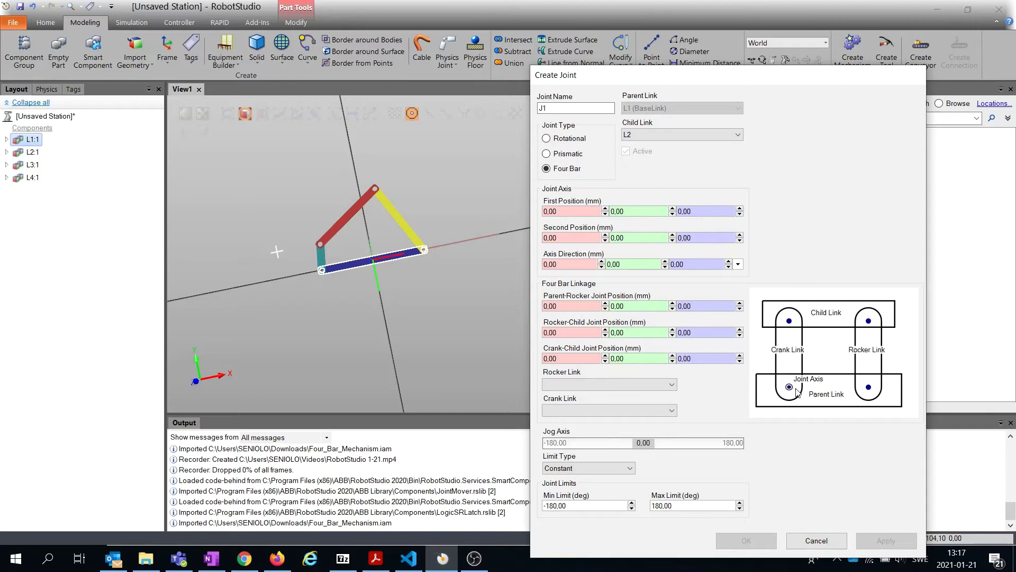
Set joint J1's first axis position at the upper face centre of the L1 hole shared with L2, at -200, 0, 5 mm.
scroll(325, 274, up, 10)
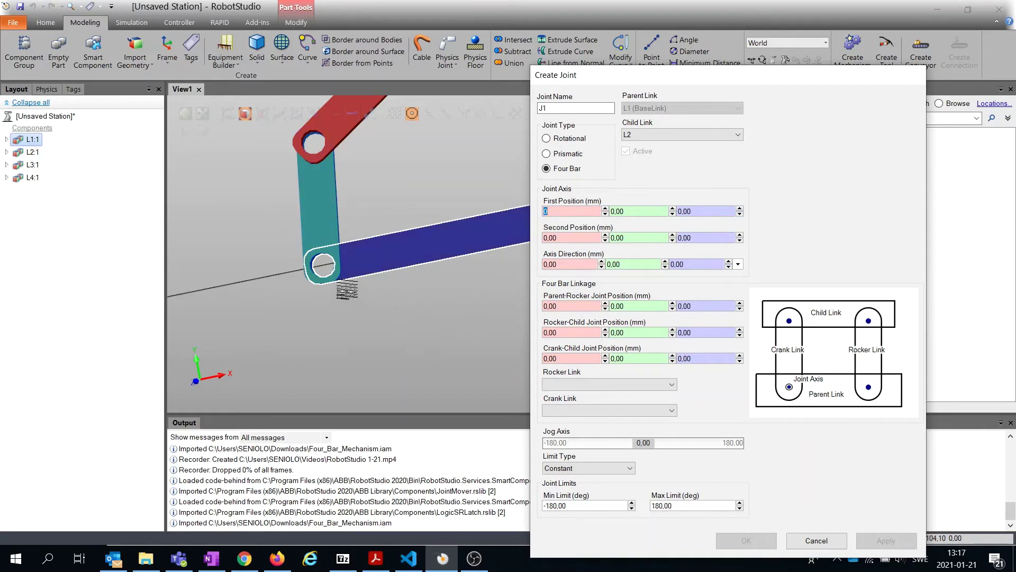
ctrl+shift+click(345, 285)
ctrl+shift+drag(345, 285, 325, 314)
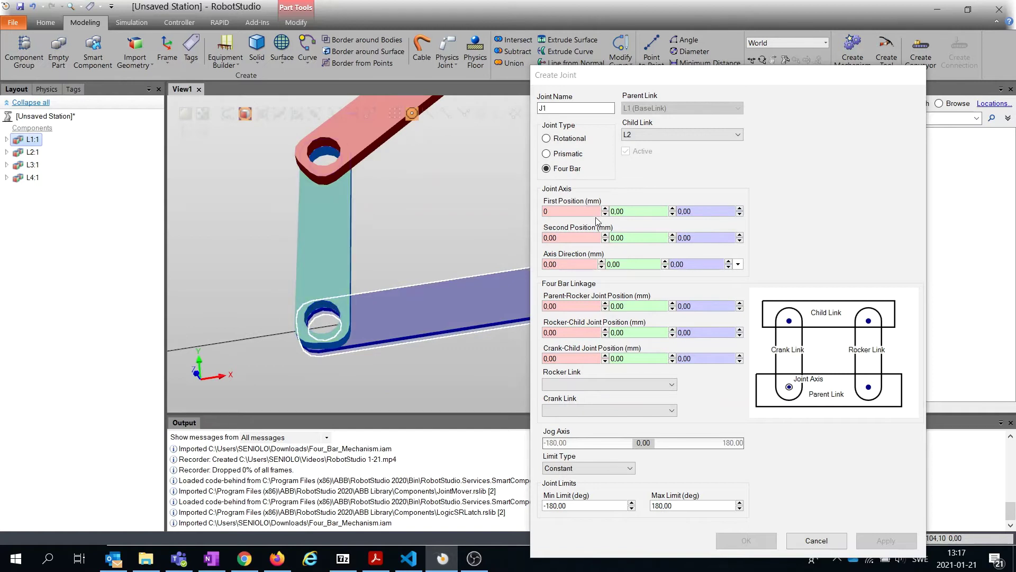
click(579, 213)
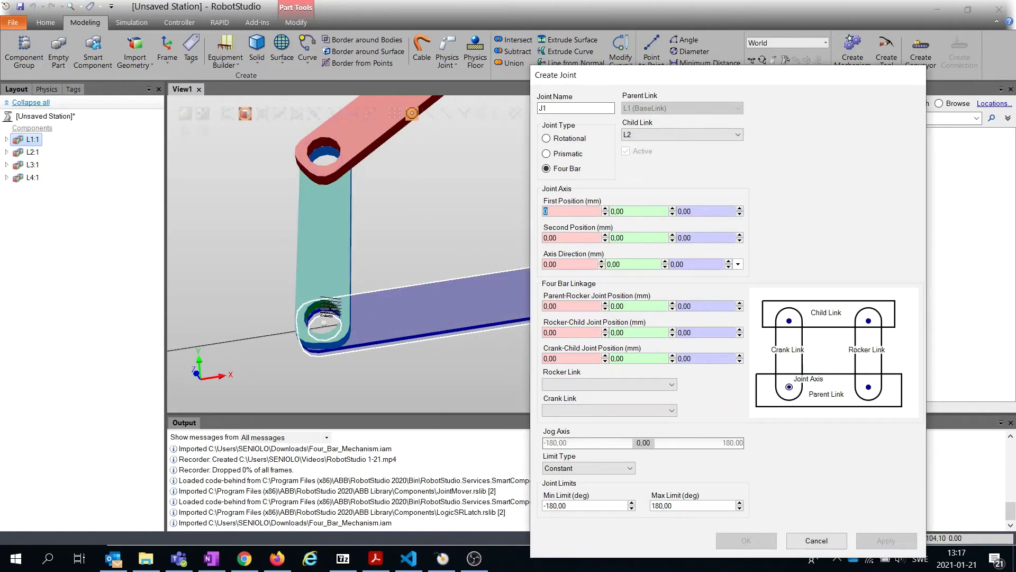
scroll(324, 322, up, 2)
scroll(323, 329, up, 1)
click(322, 341)
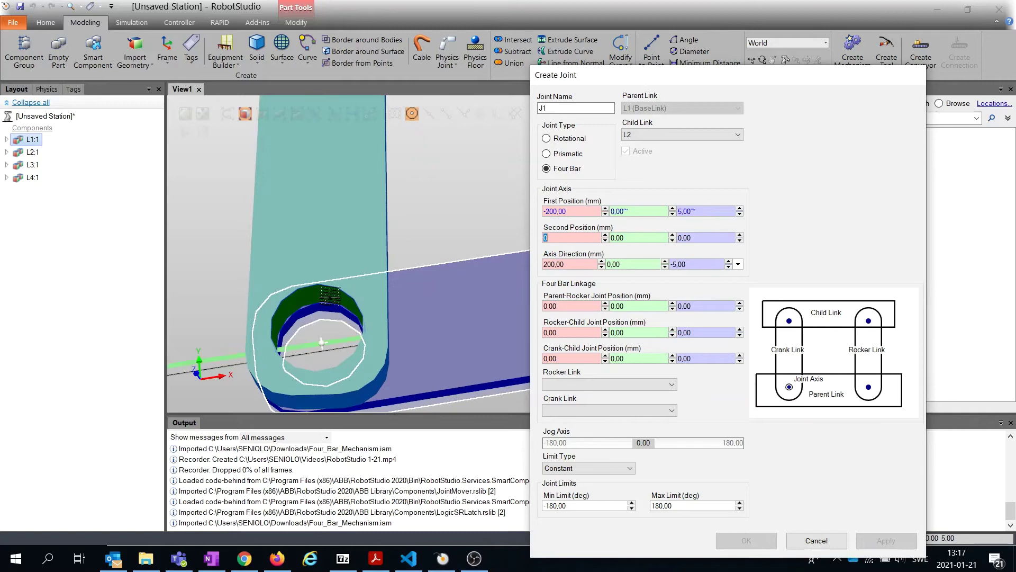
Set the second axis position at the underside centre of the same L1 hole, at -200, 0, -5 mm.
ctrl+shift+drag(321, 341, 336, 220)
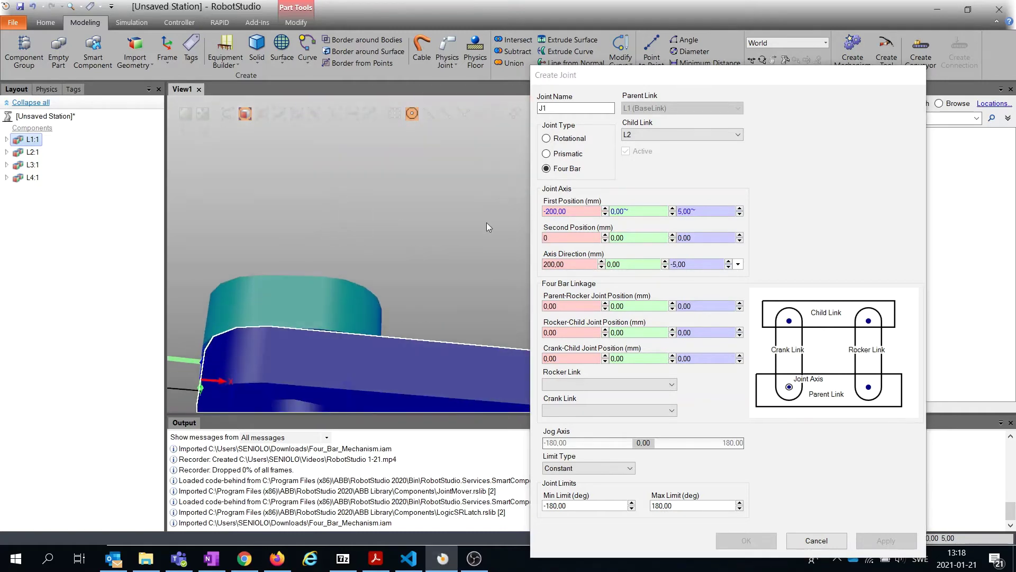
click(547, 238)
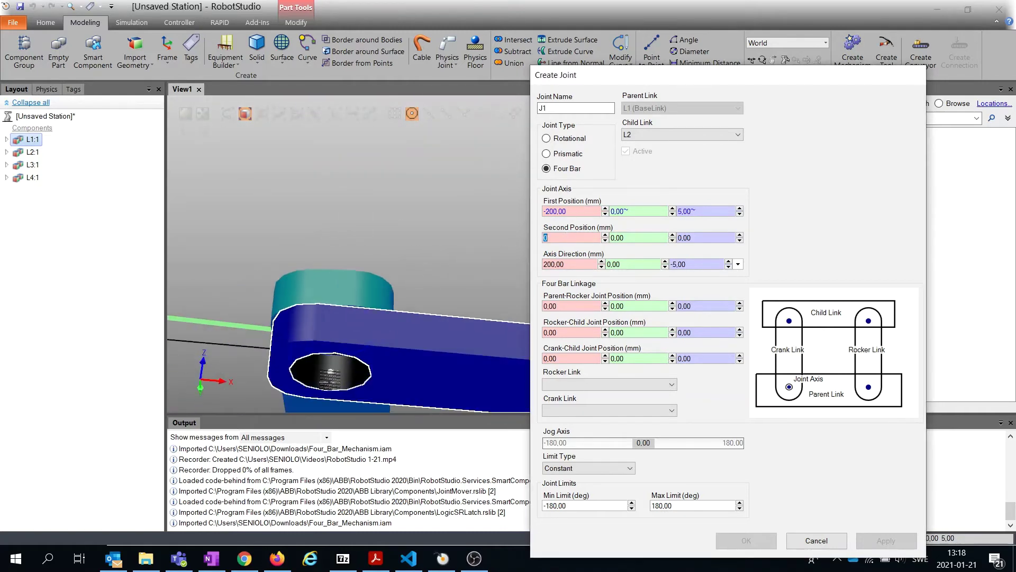
click(331, 378)
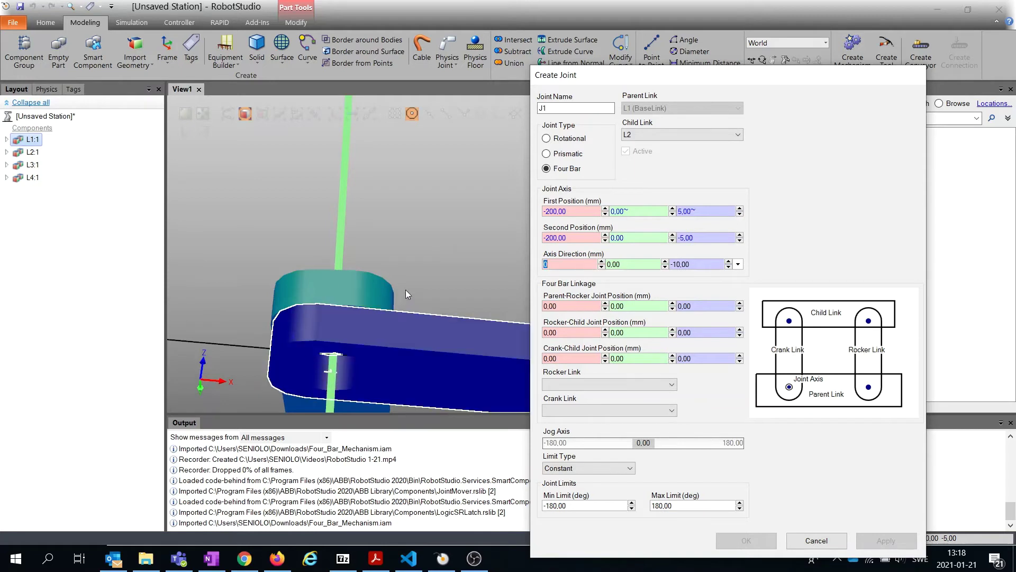
Set the Parent-Rocker joint position at the hole centre where yellow L4 meets L1, at 200, 0, 15 mm.
ctrl+shift+drag(405, 290, 415, 347)
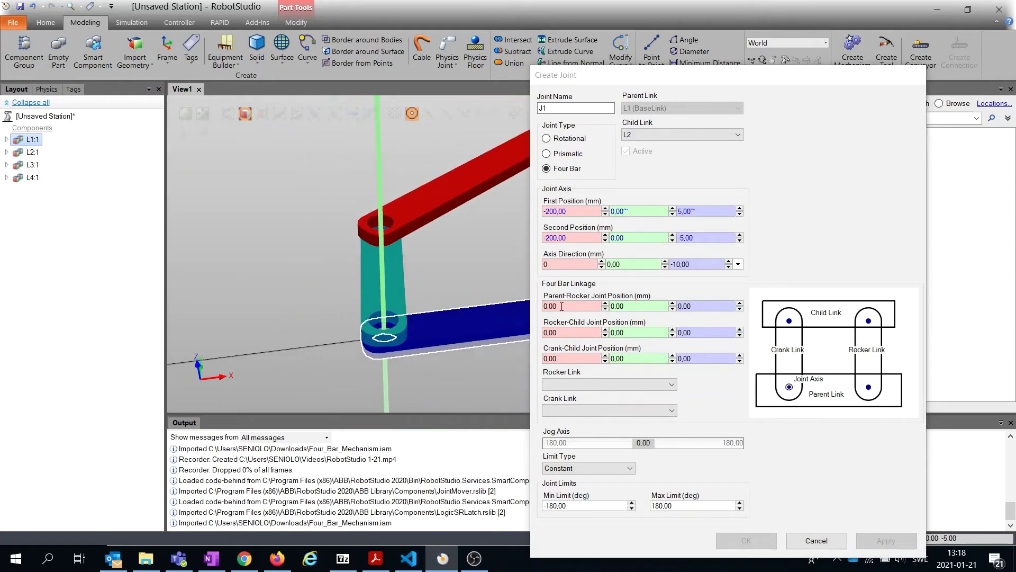
ctrl+shift+drag(477, 297, 402, 290)
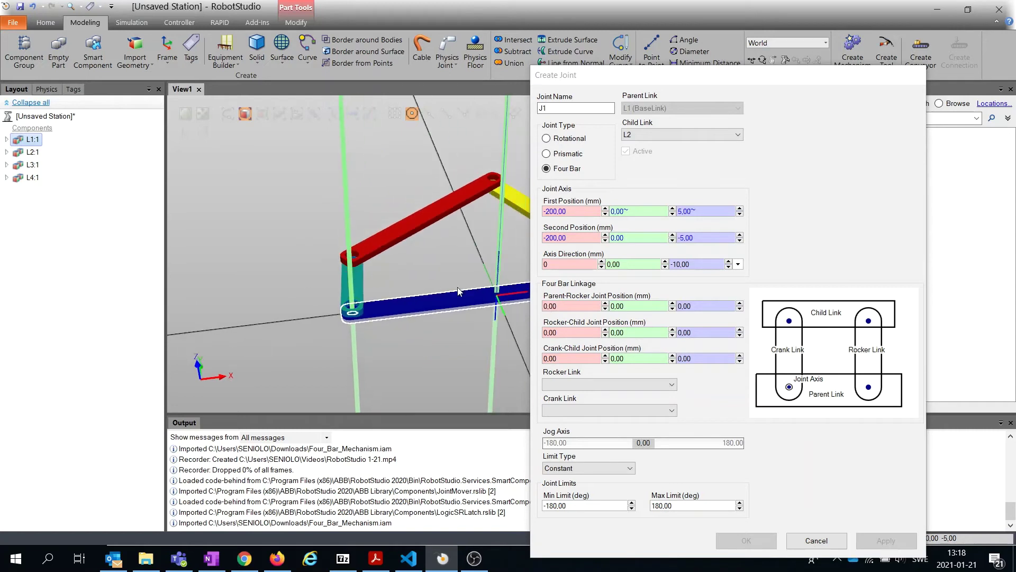
click(564, 308)
ctrl+shift+drag(328, 296, 438, 286)
scroll(438, 286, up, 2)
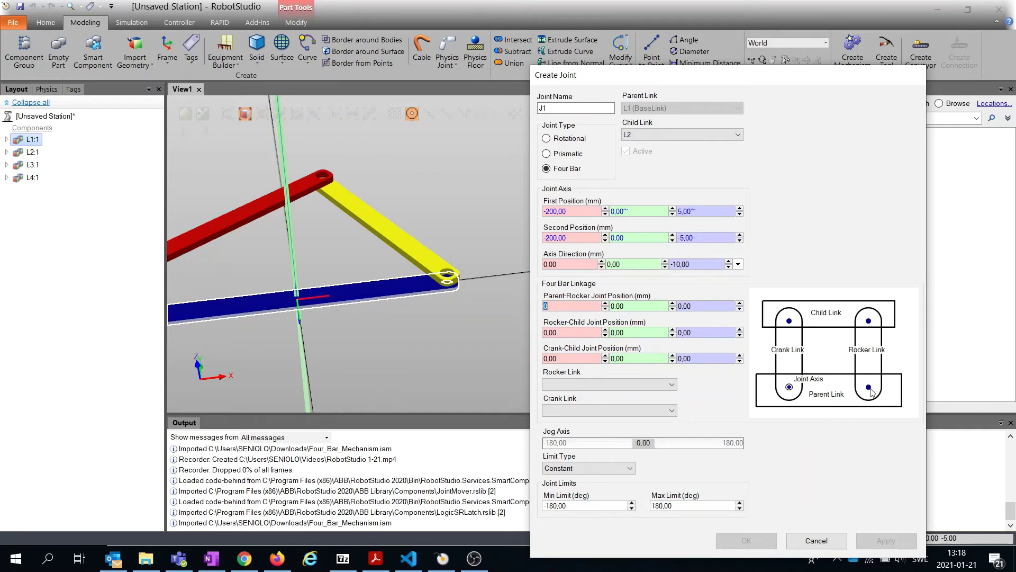
scroll(454, 283, up, 3)
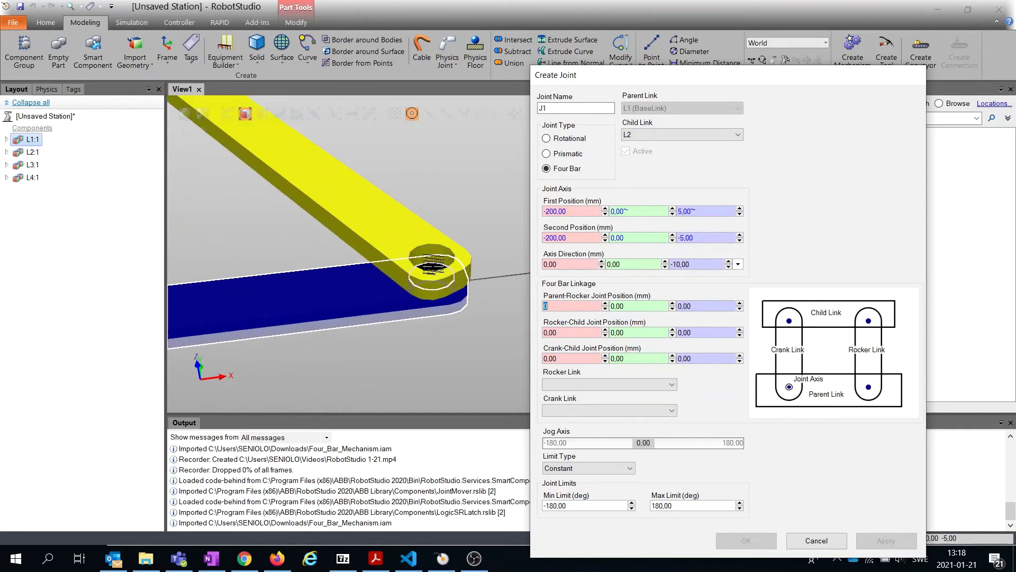
click(435, 252)
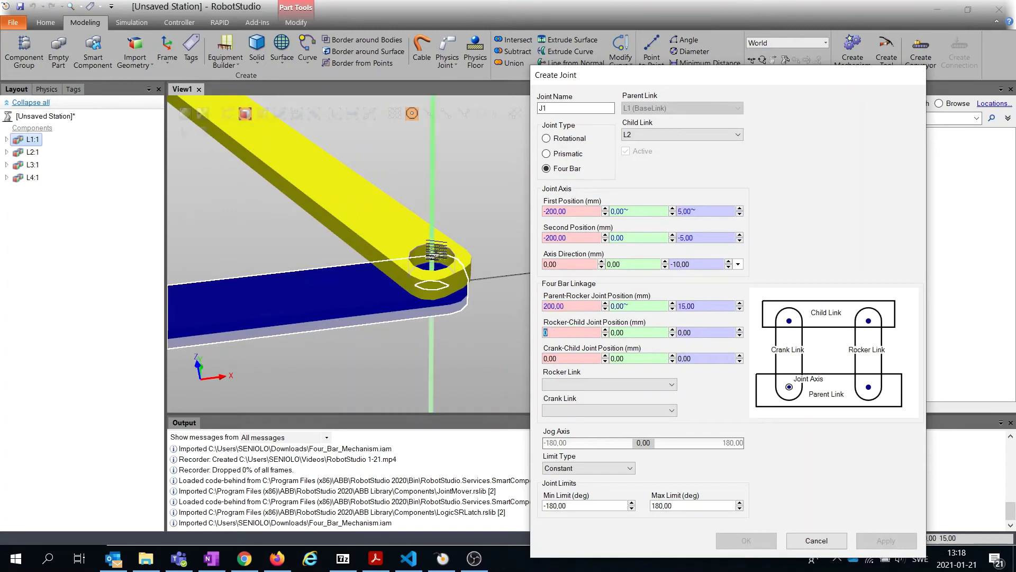
Set the Rocker-Child joint position at the hole centre where the red and yellow links meet, at 62.53, 266.65, 25 mm.
scroll(444, 265, down, 5)
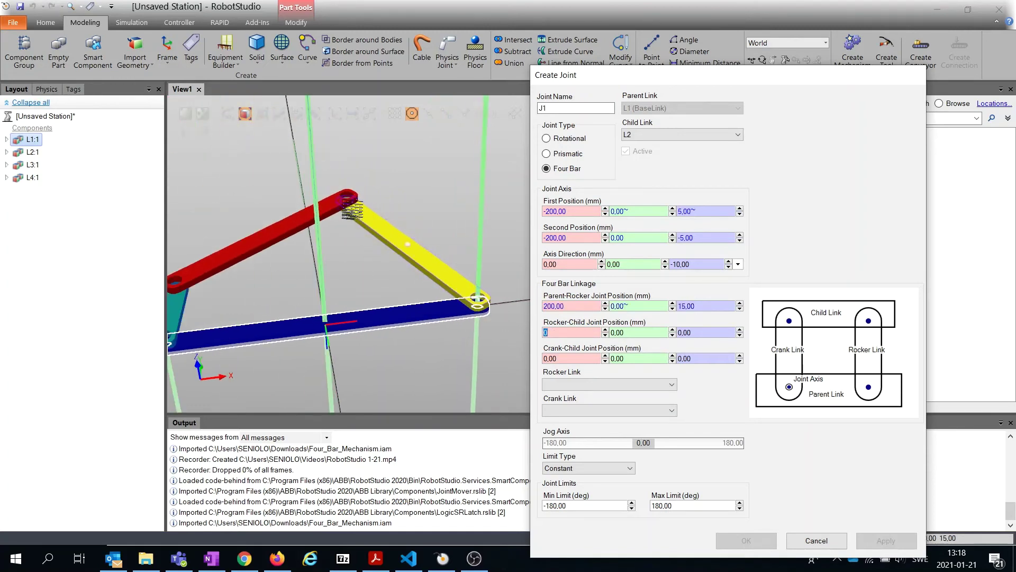
scroll(455, 264, up, 3)
scroll(434, 218, down, 3)
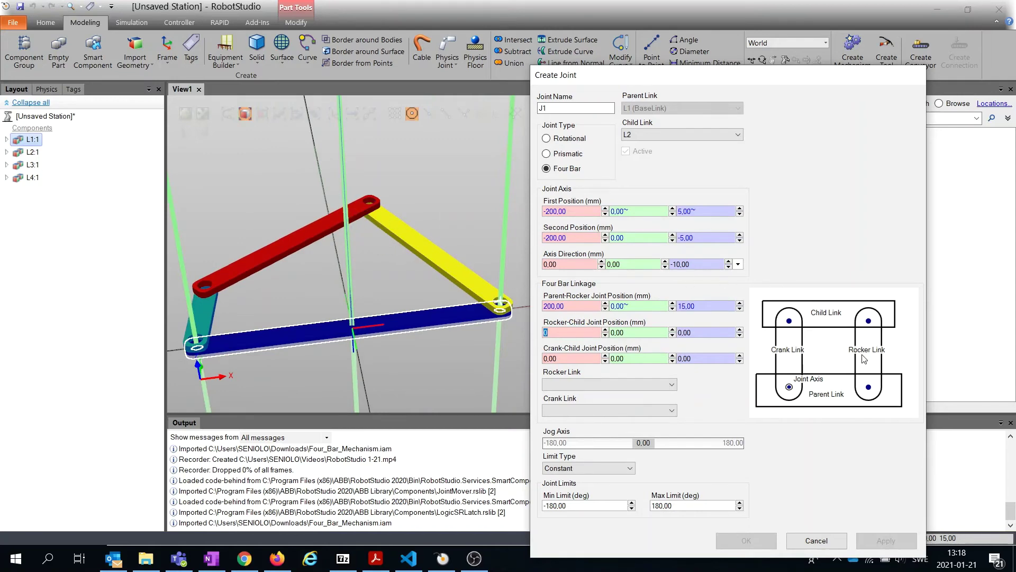
scroll(374, 218, up, 5)
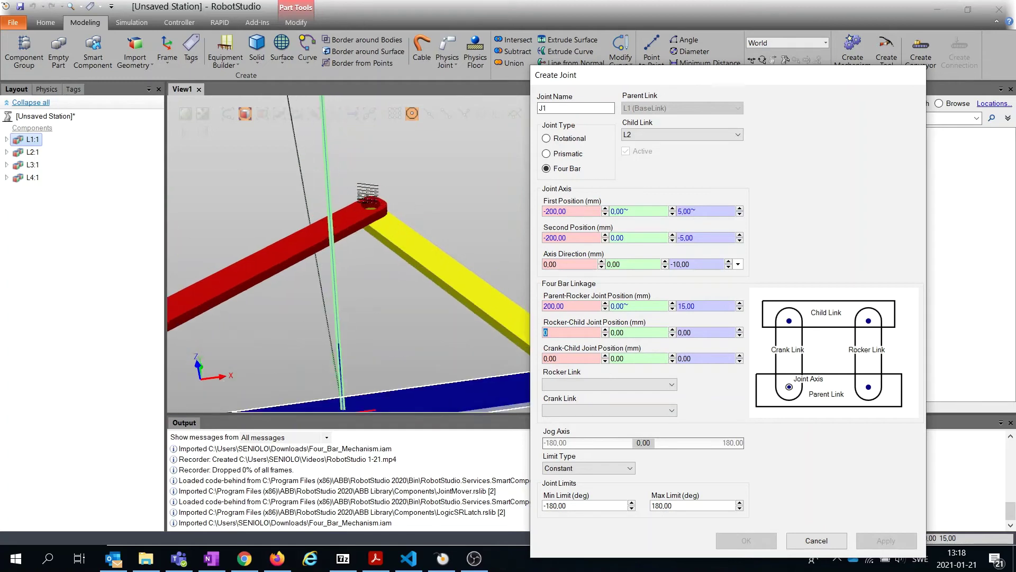
click(374, 218)
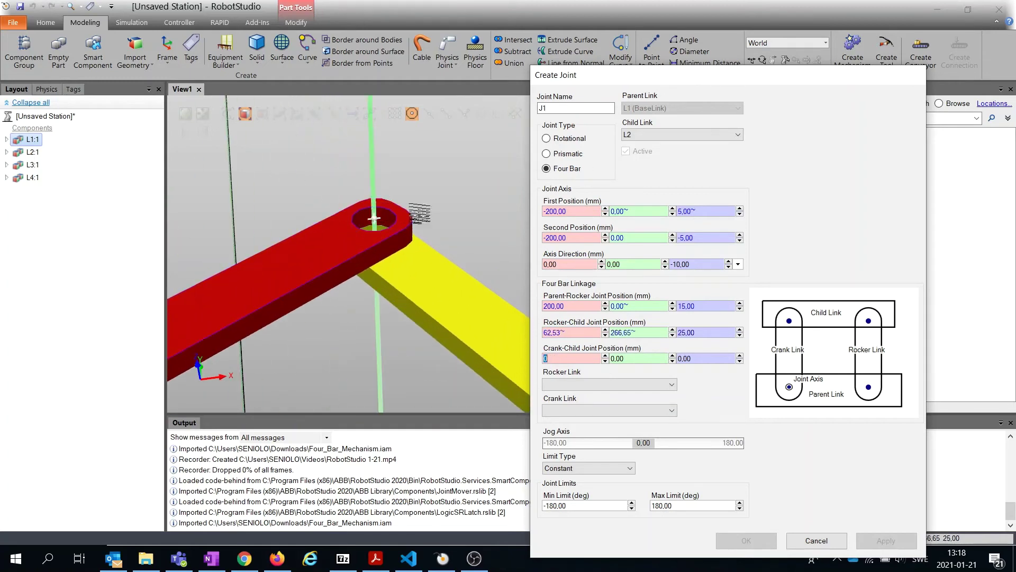
Set the Crank-Child joint position at the red link's hole centre above L2, at -186.29, 99.06, 25 mm.
scroll(375, 218, down, 5)
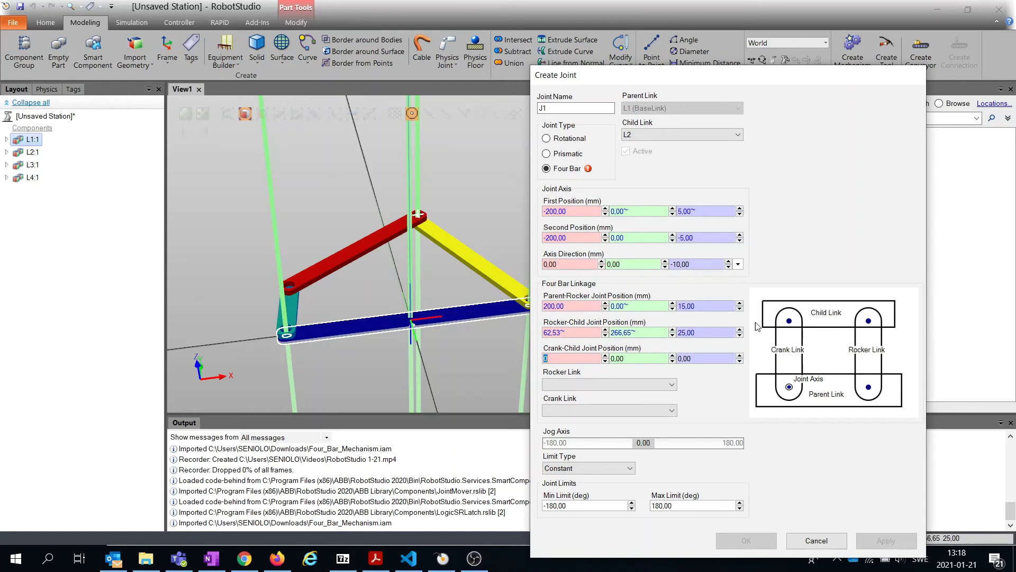
scroll(290, 287, up, 8)
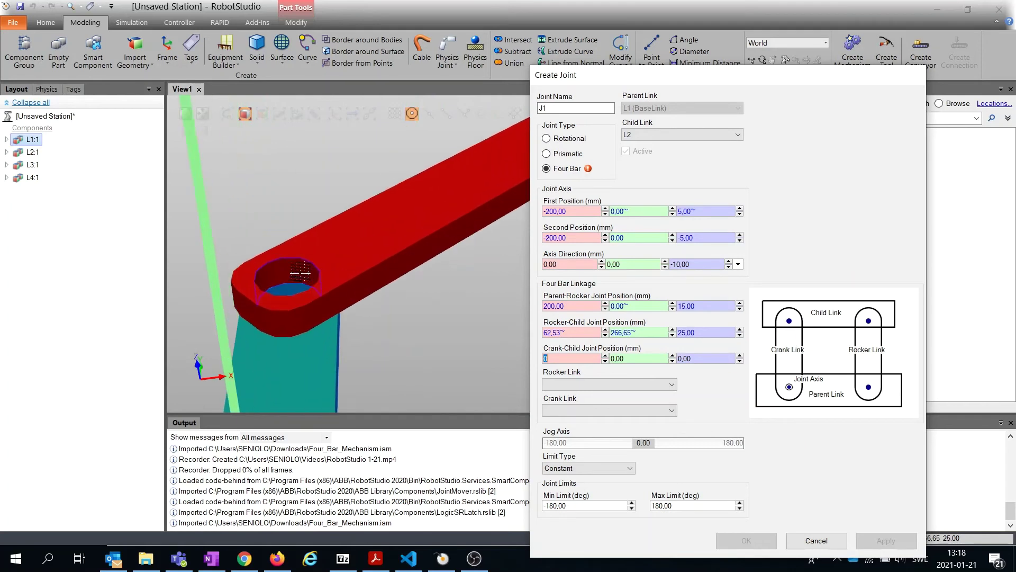
click(285, 268)
Assign L3 as the child link, L4 as the rocker link and L2 as the crank link of joint J1.
scroll(286, 271, down, 4)
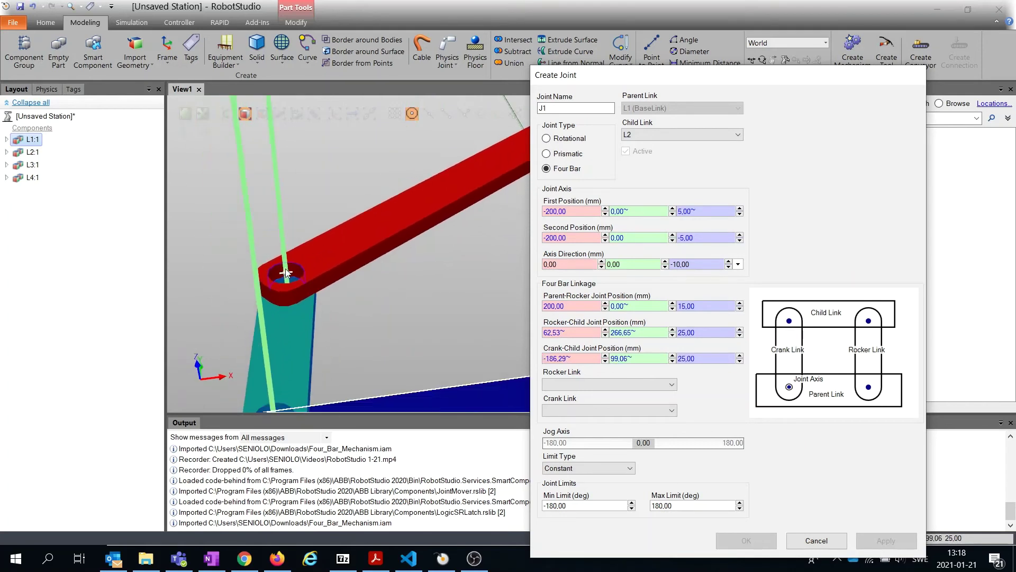
scroll(284, 268, down, 5)
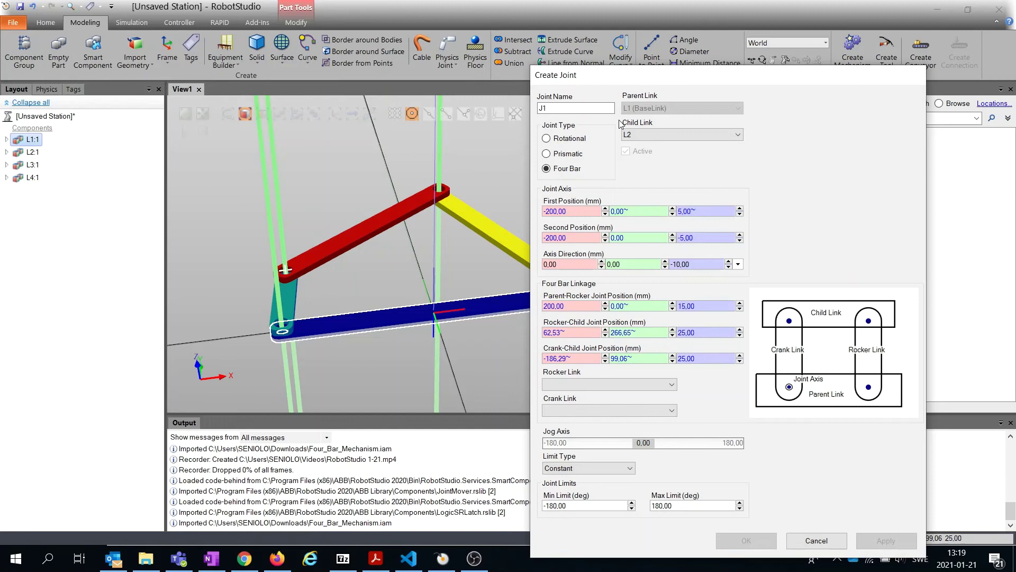
click(645, 132)
click(638, 159)
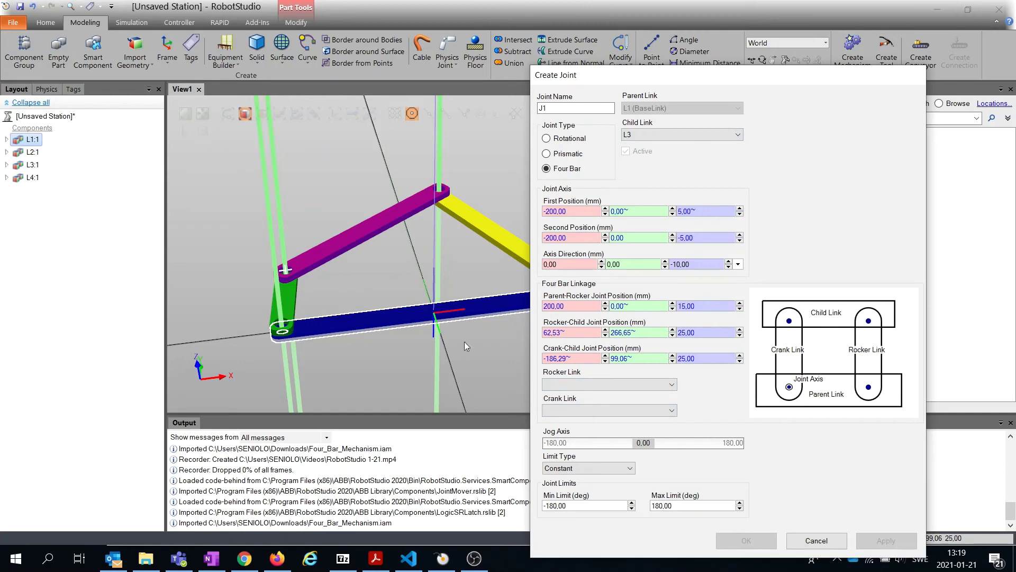
click(583, 386)
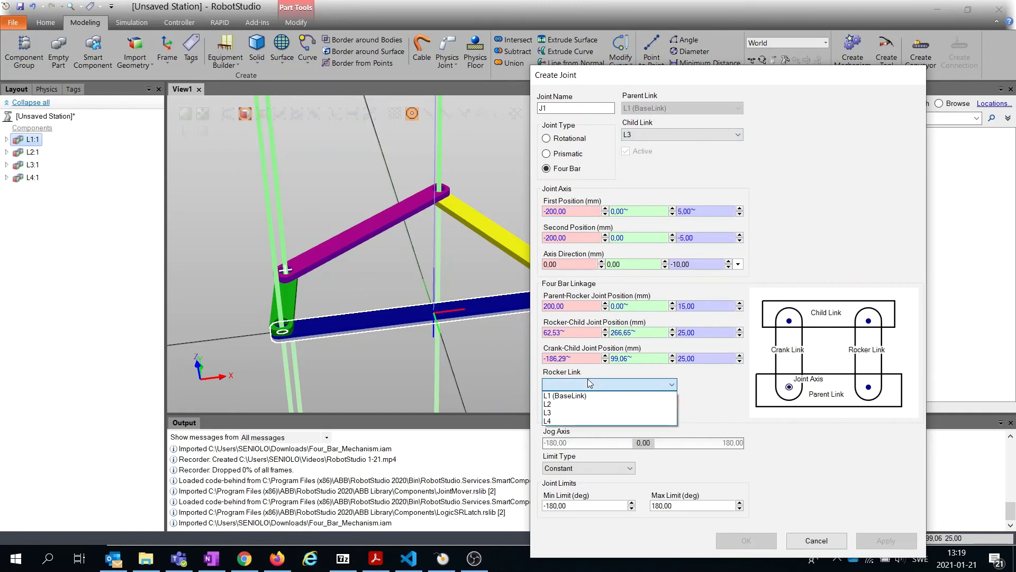
click(573, 417)
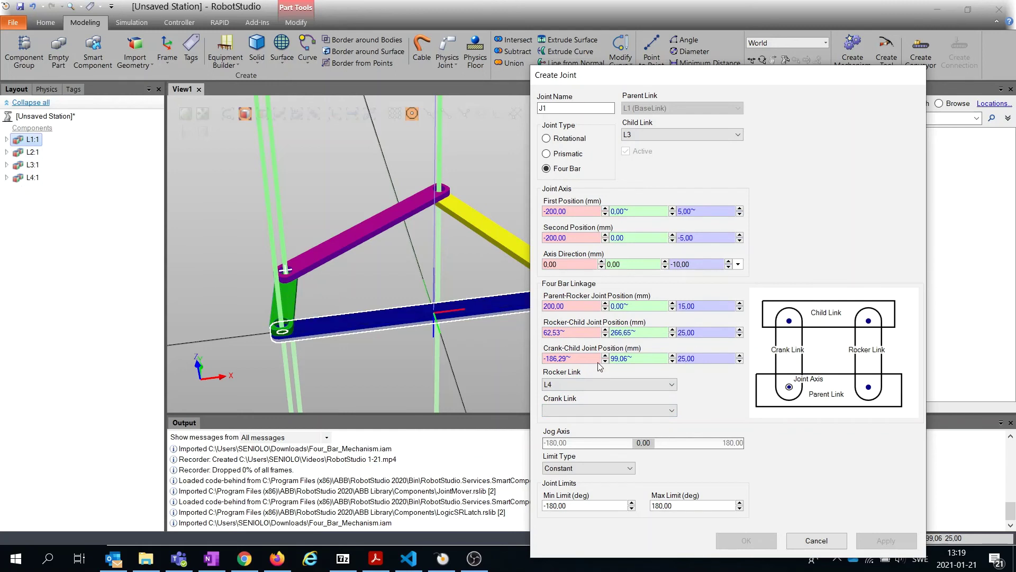
click(588, 409)
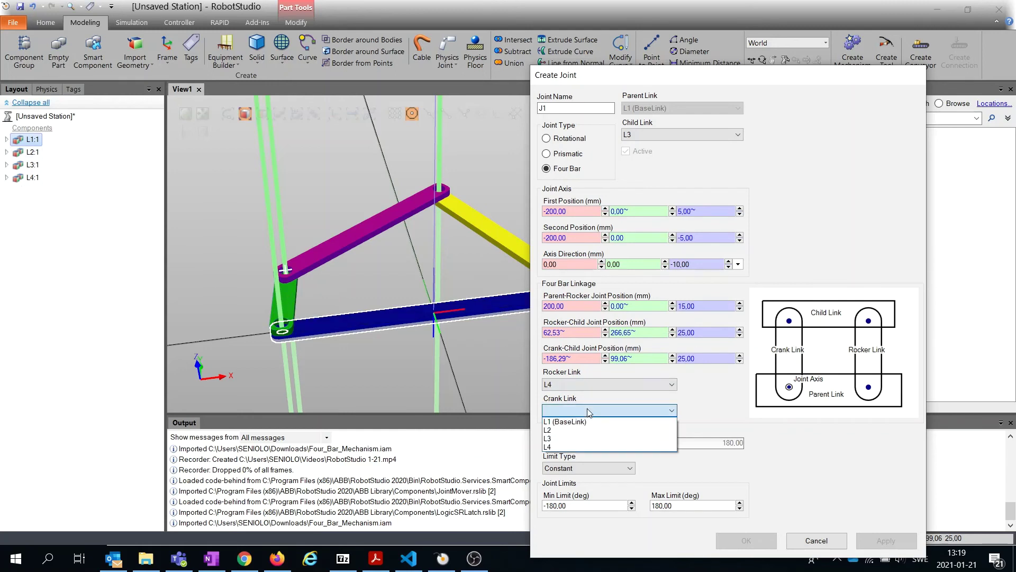
click(580, 436)
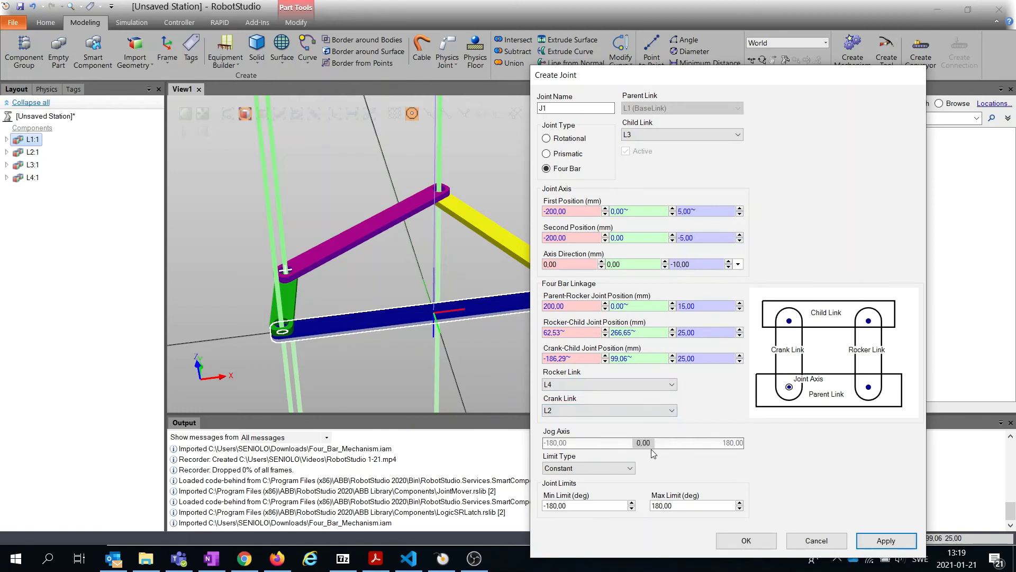
Create joint J1 without adding a second joint, and compile My_Mechanism.
click(895, 547)
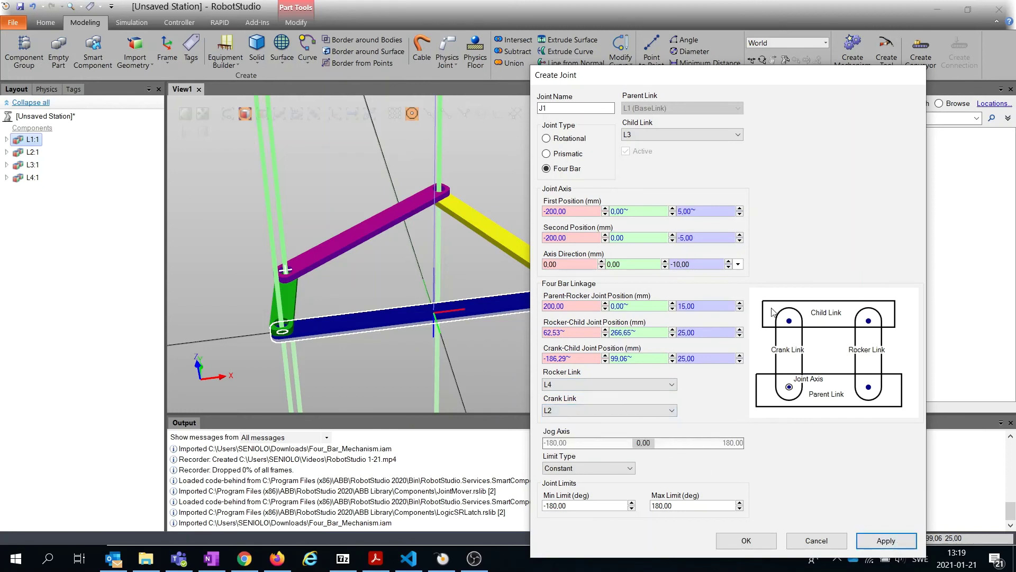
click(886, 540)
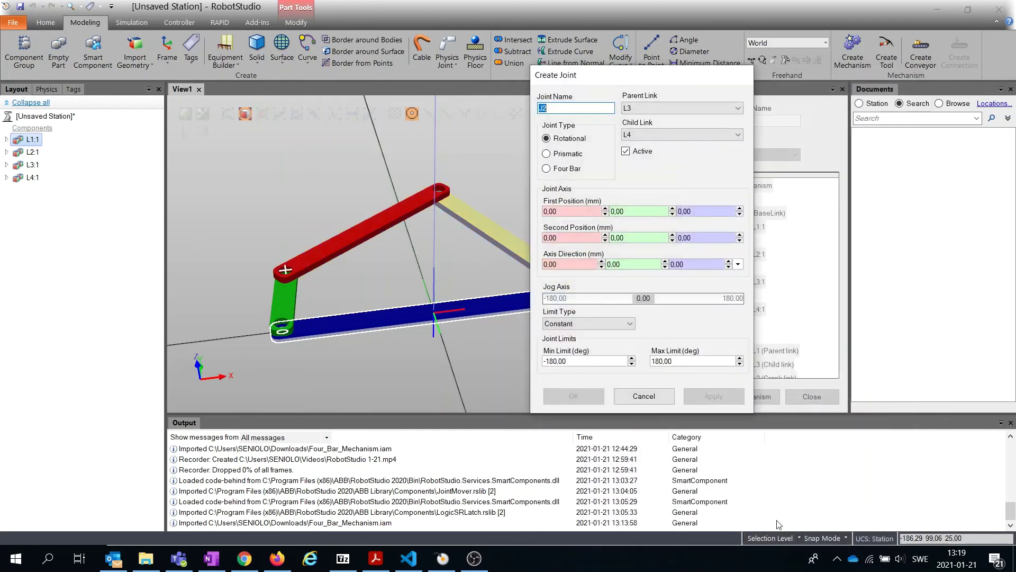
click(651, 399)
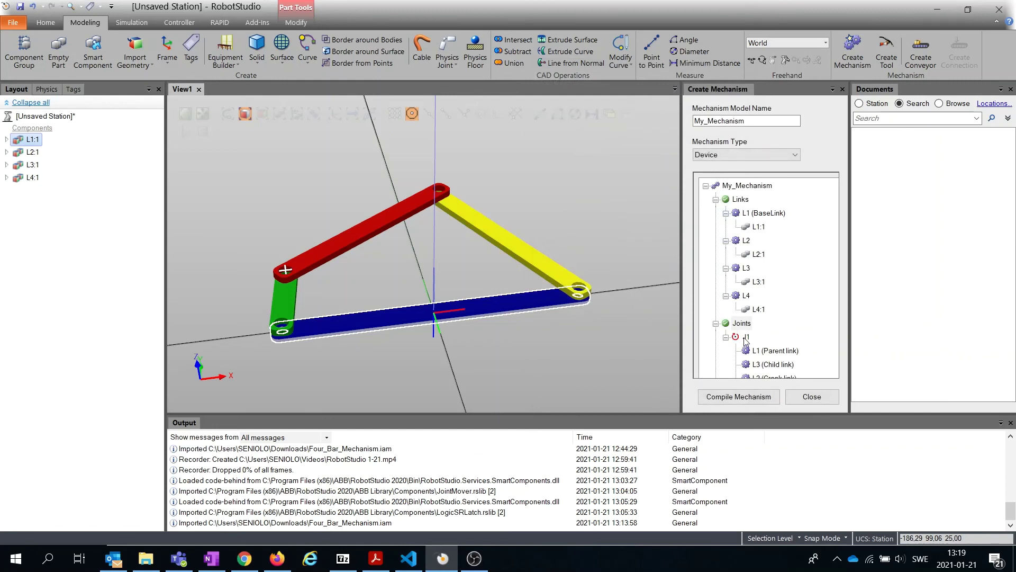
click(757, 396)
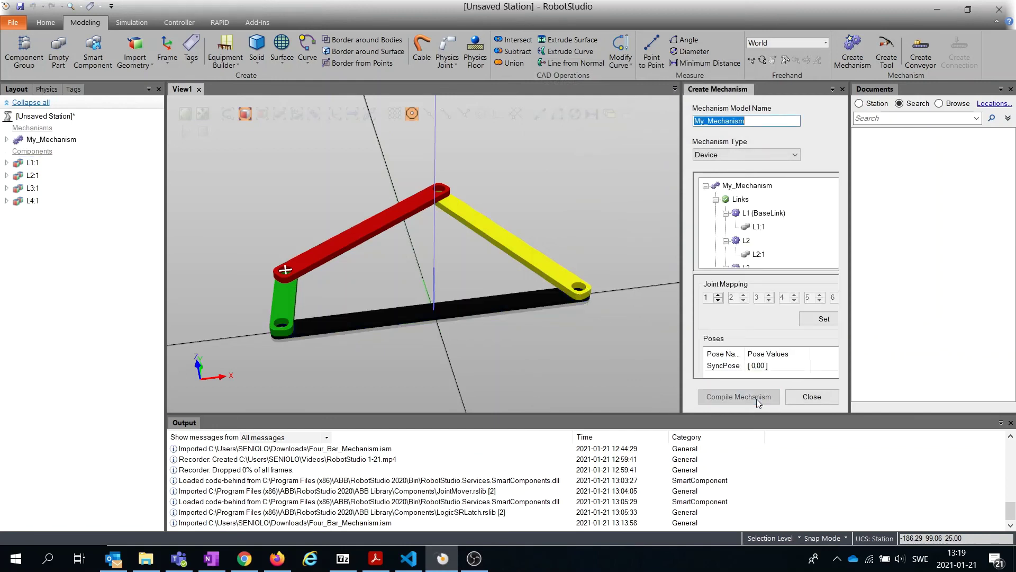
click(838, 400)
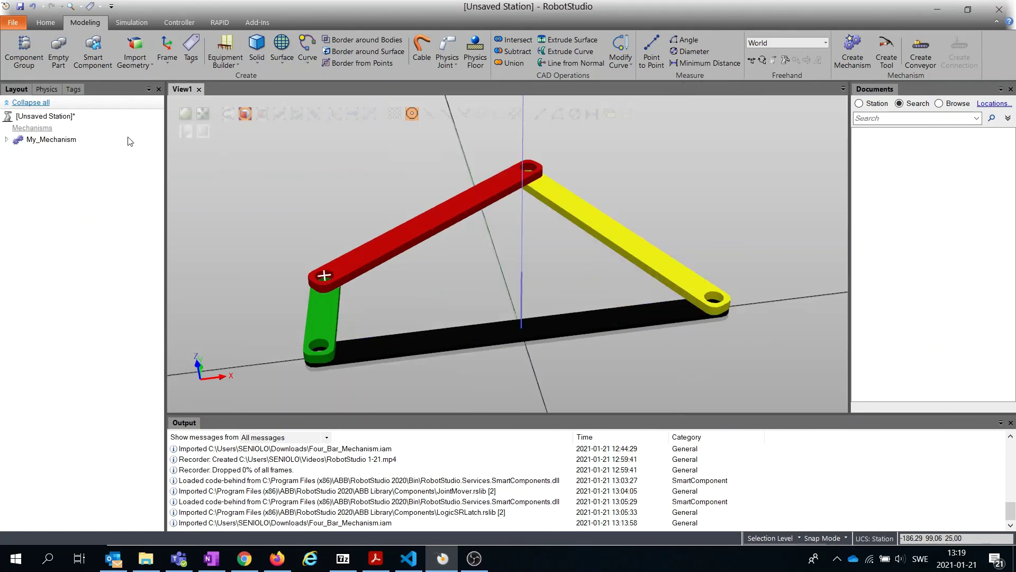
Start Mechanism Joint Jog for My_Mechanism and jog its joint slightly in the negative direction to test the linkage.
right_click(69, 142)
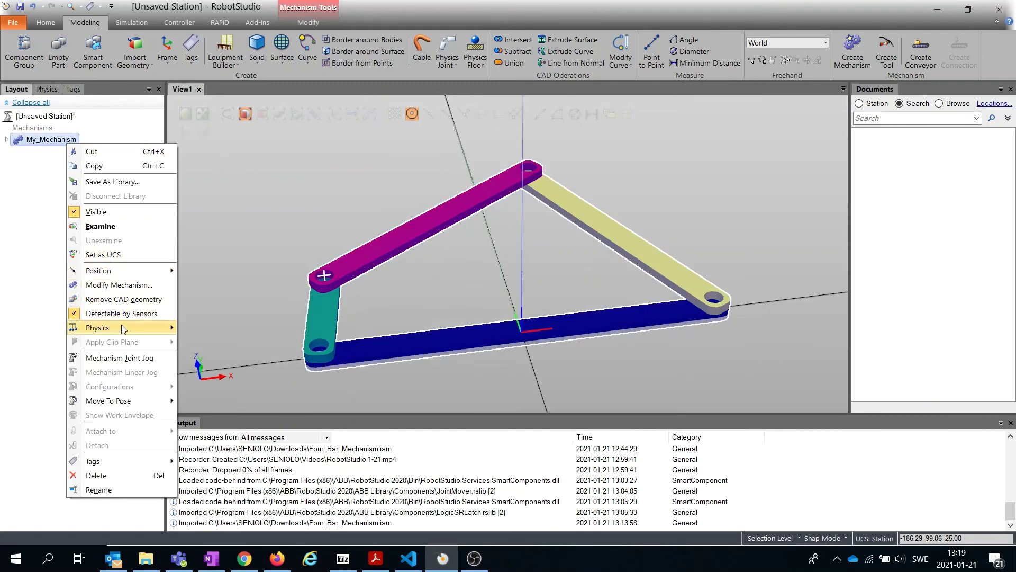
click(124, 357)
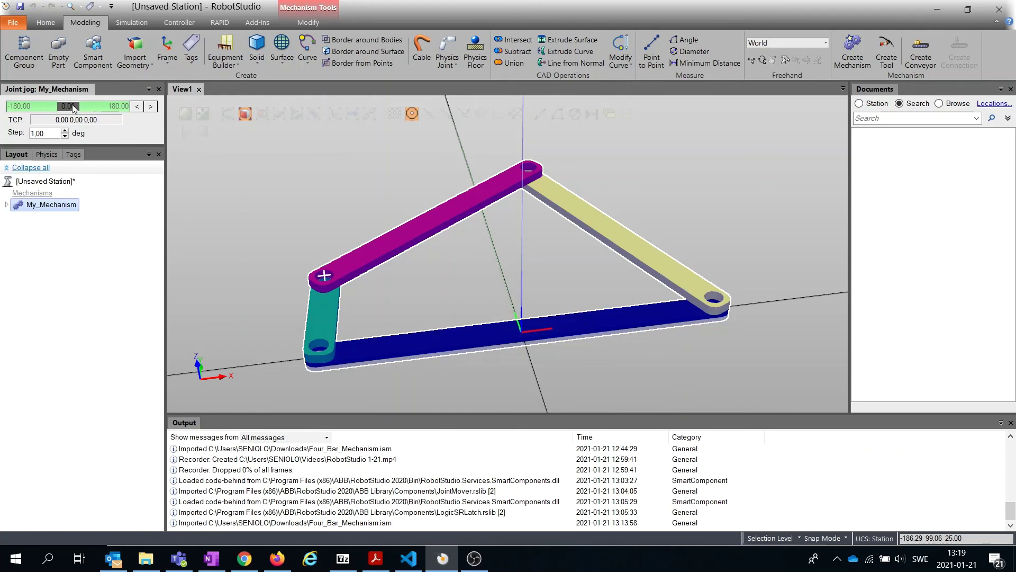
mouse_move(73, 106)
mouse_down()
mouse_move(95, 104)
mouse_move(48, 106)
mouse_move(93, 105)
mouse_move(53, 106)
mouse_move(73, 105)
mouse_up()
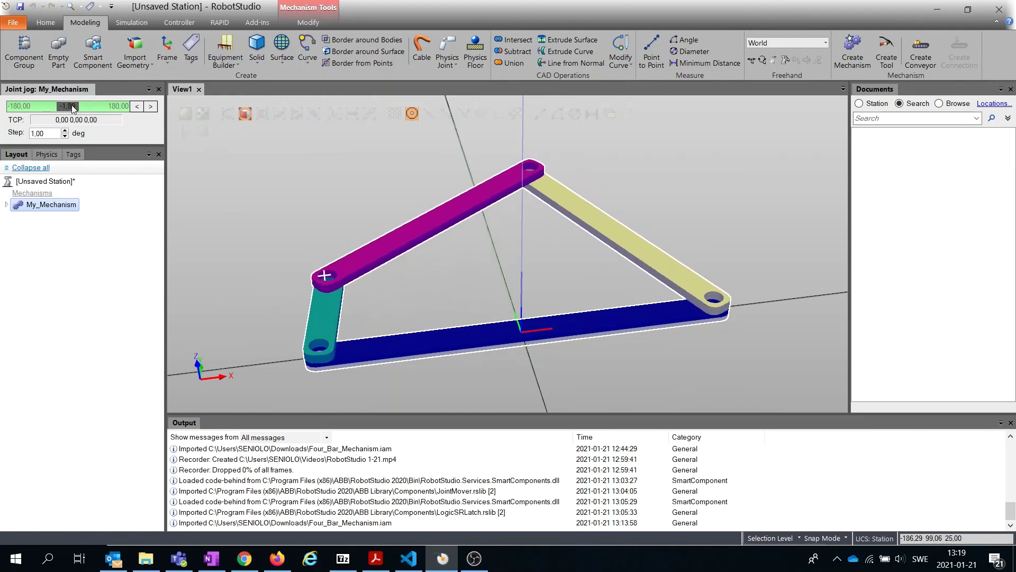